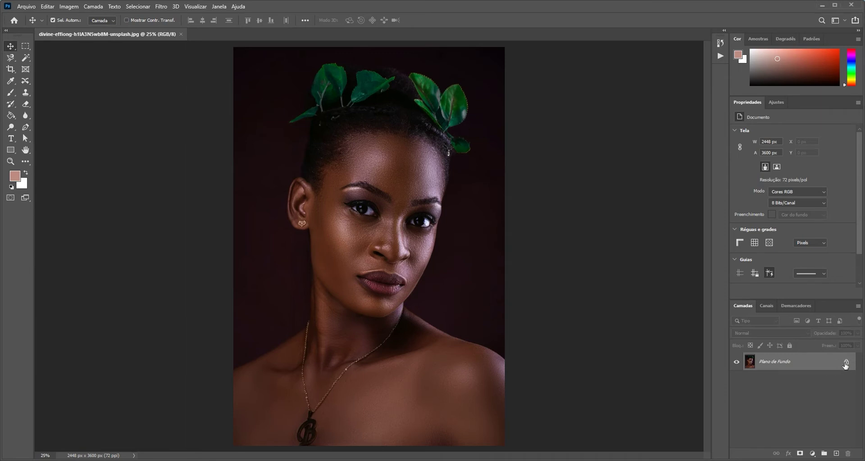
Unlock the background layer and duplicate it as a layer named "backup"
{"action": "left_click", "coordinate": [845, 363]}
{"action": "double_click", "coordinate": [831, 367]}
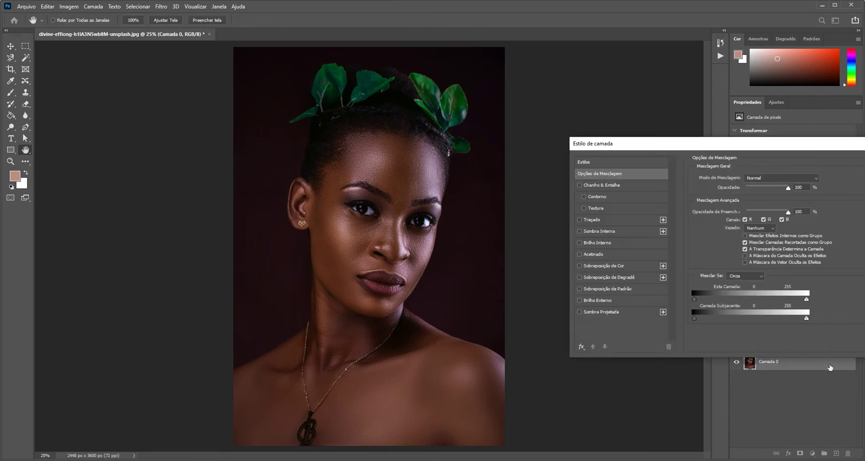
{"action": "key", "text": "Escape"}
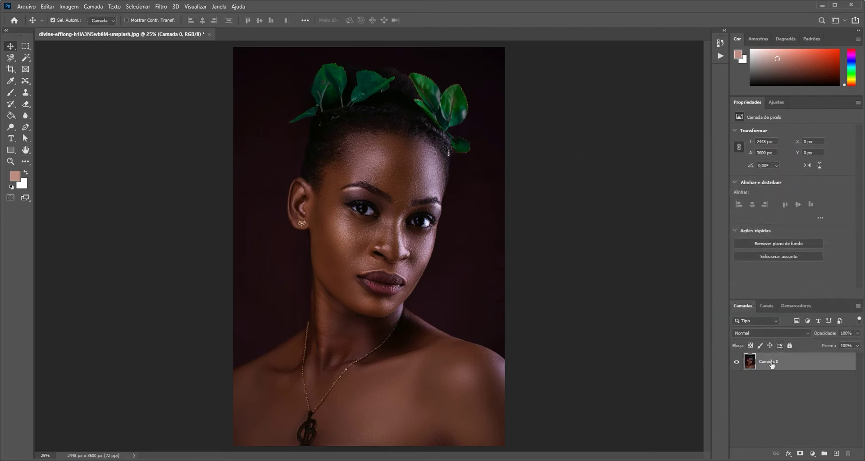
{"action": "right_click", "coordinate": [771, 363]}
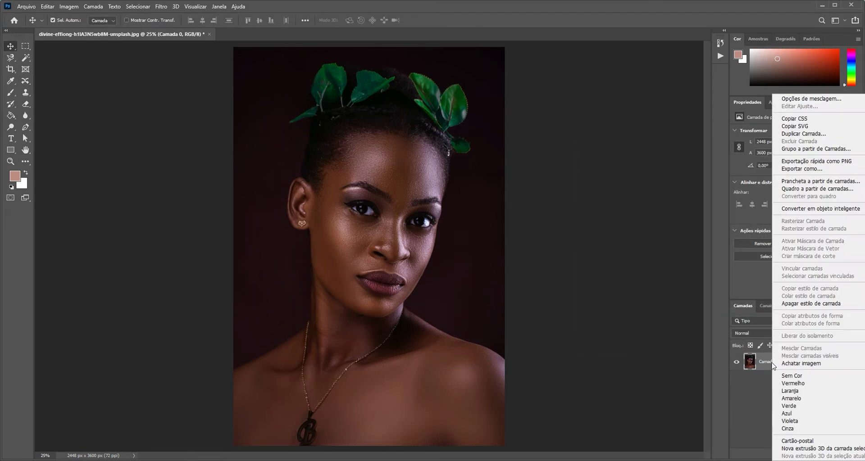
{"action": "left_click", "coordinate": [795, 134]}
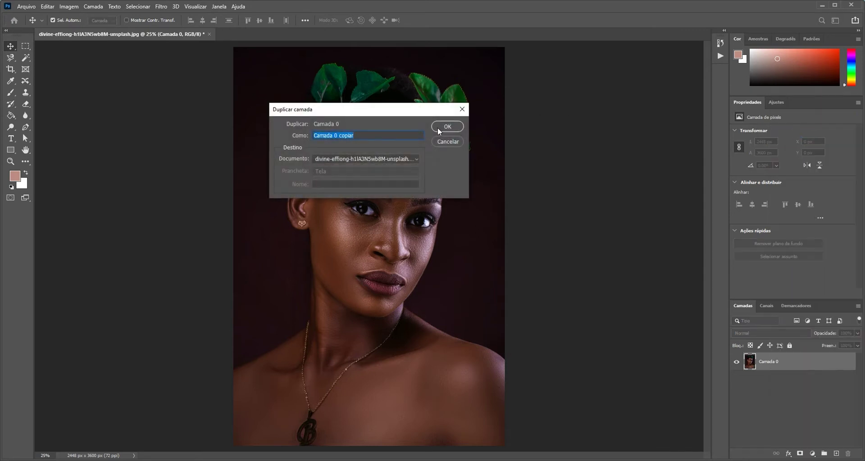
{"action": "type", "text": "backup"}
{"action": "key", "text": "Return"}
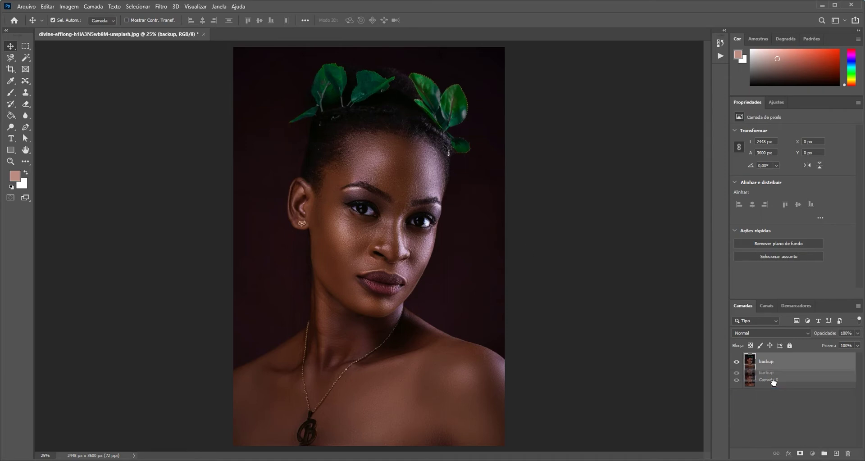
Move the backup layer beneath the original photo layer and rename the original layer "modelo"
{"action": "left_click_drag", "start_coordinate": [774, 382], "coordinate": [773, 382]}
{"action": "double_click", "coordinate": [774, 362]}
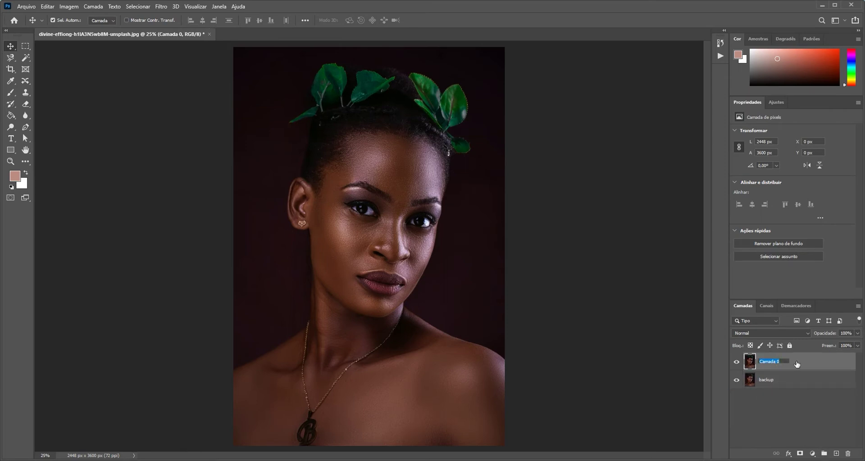
{"action": "type", "text": "modelo"}
{"action": "key", "text": "Return"}
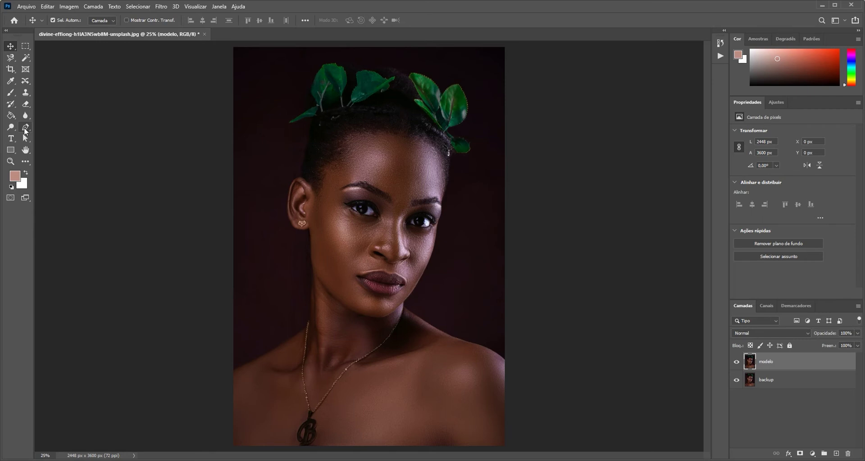
Draw a closed Pen tool path around the woman's face, from the forehead past the cheek and chin and back to the start
{"action": "left_click", "coordinate": [26, 131]}
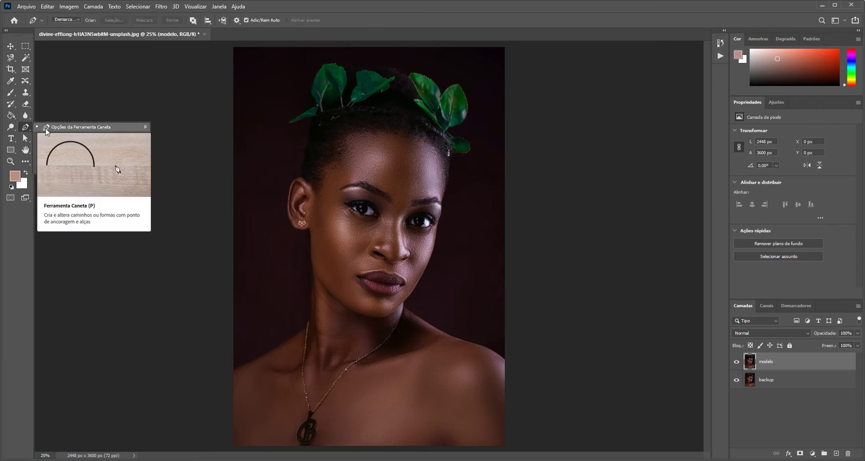
{"action": "left_click", "coordinate": [46, 128]}
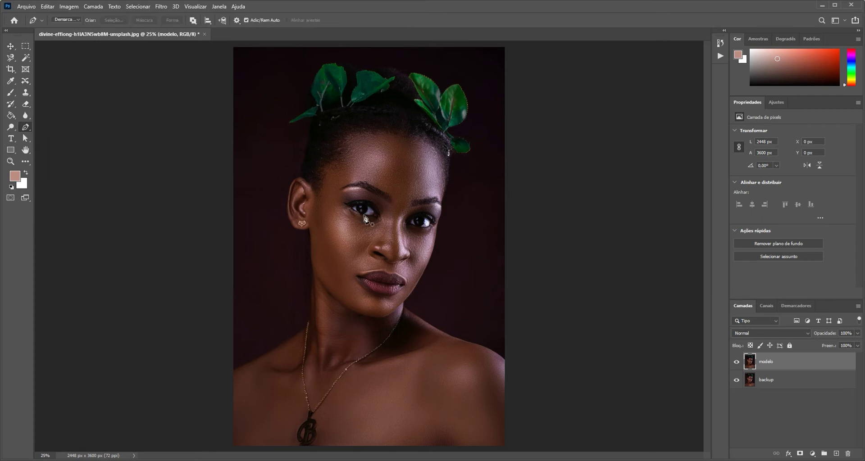
{"action": "scroll", "coordinate": [388, 226], "scroll_direction": "up", "scroll_amount": 3}
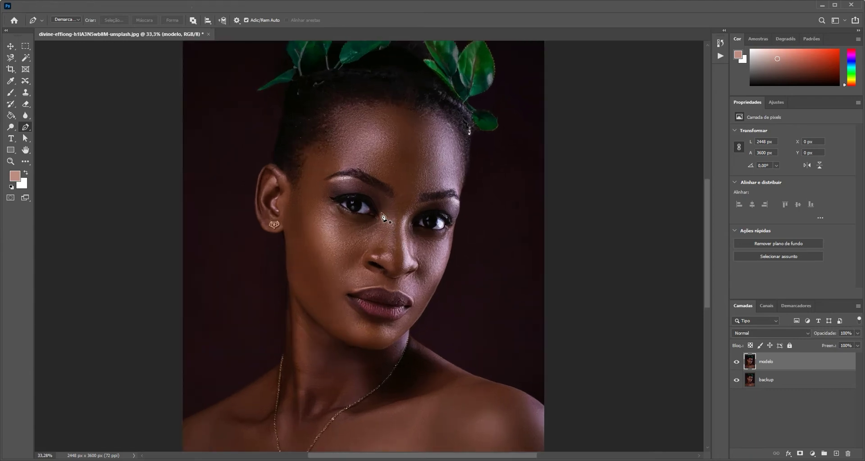
{"action": "left_click", "coordinate": [405, 119]}
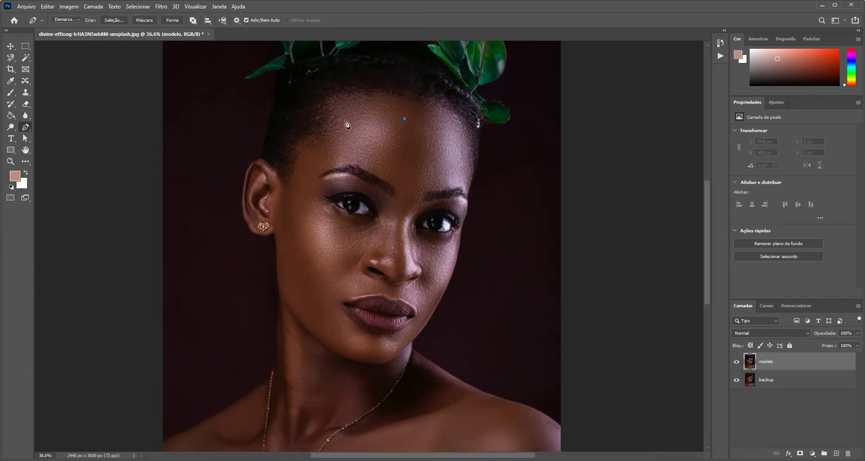
{"action": "left_click_drag", "start_coordinate": [345, 121], "coordinate": [330, 134]}
{"action": "left_click_drag", "start_coordinate": [304, 181], "coordinate": [302, 203]}
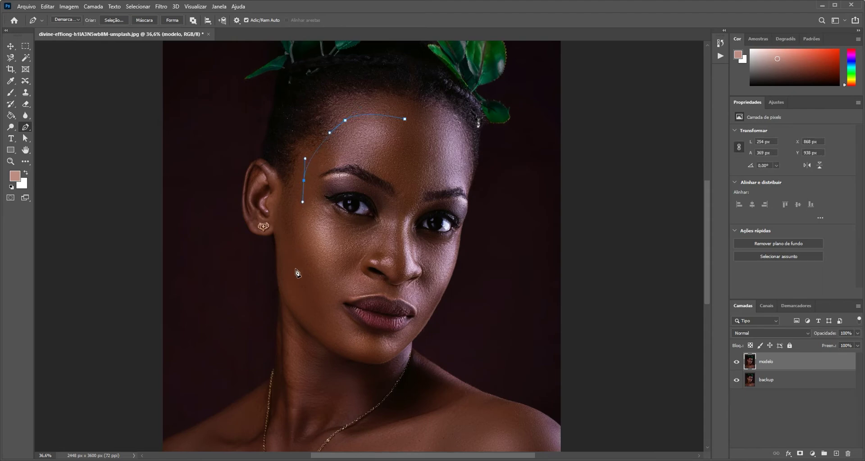
{"action": "left_click_drag", "start_coordinate": [304, 276], "coordinate": [317, 292]}
{"action": "left_click", "coordinate": [314, 305]}
{"action": "left_click_drag", "start_coordinate": [333, 336], "coordinate": [385, 355]}
{"action": "left_click_drag", "start_coordinate": [417, 332], "coordinate": [423, 323]}
{"action": "left_click", "coordinate": [445, 278]}
{"action": "left_click_drag", "start_coordinate": [460, 234], "coordinate": [463, 215]}
{"action": "left_click_drag", "start_coordinate": [463, 153], "coordinate": [453, 133]}
{"action": "left_click", "coordinate": [405, 120]}
Adjust the path's anchor points and handles at the forehead, temple and ear-side cheek with the Direct Selection tool for a smoother outline
{"action": "right_click", "coordinate": [27, 127]}
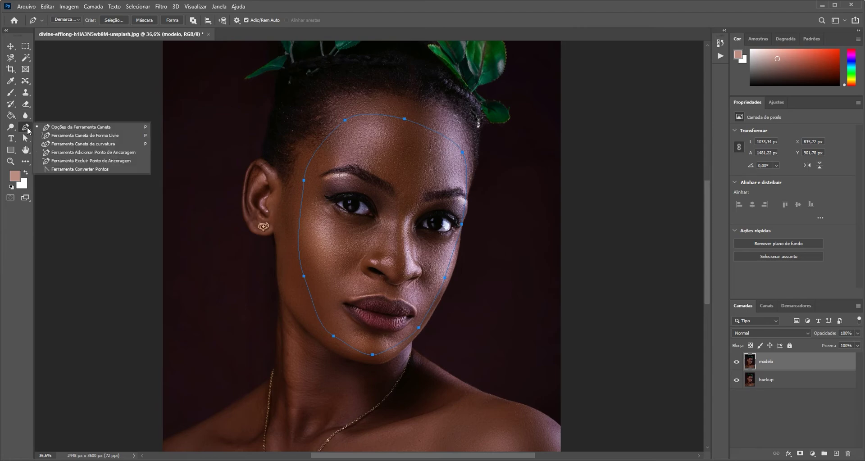
{"action": "left_click", "coordinate": [23, 139]}
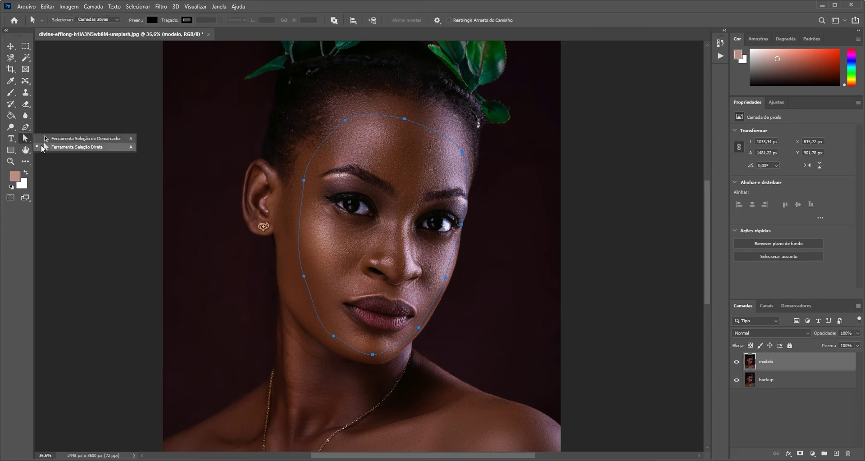
{"action": "left_click", "coordinate": [45, 146]}
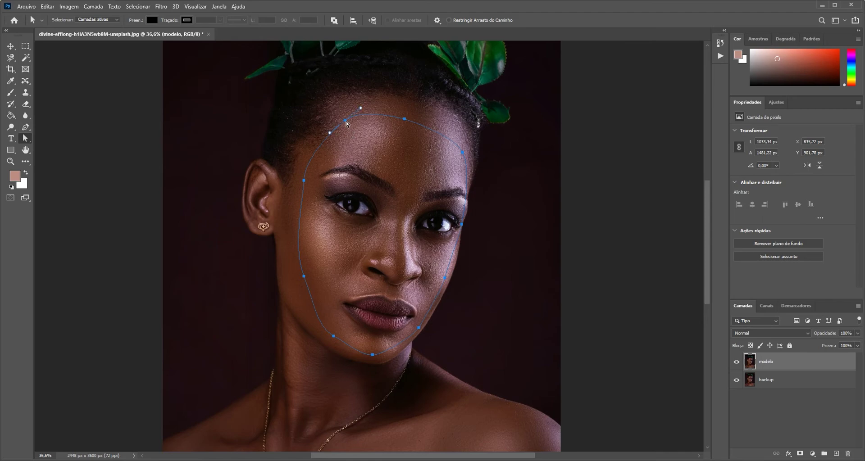
{"action": "left_click_drag", "start_coordinate": [346, 121], "coordinate": [368, 113]}
{"action": "left_click_drag", "start_coordinate": [305, 183], "coordinate": [313, 174]}
{"action": "left_click_drag", "start_coordinate": [305, 278], "coordinate": [287, 200]}
{"action": "left_click_drag", "start_coordinate": [317, 174], "coordinate": [318, 144]}
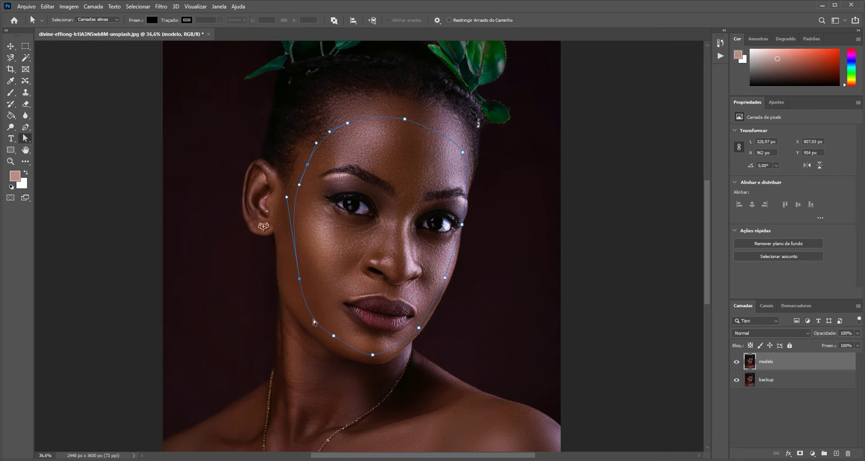
Refine the path's anchor points and handles along the jaw, chin and far cheek to follow the face's edge
{"action": "left_click", "coordinate": [334, 338]}
{"action": "left_click_drag", "start_coordinate": [333, 339], "coordinate": [332, 340]}
{"action": "left_click_drag", "start_coordinate": [374, 357], "coordinate": [377, 361]}
{"action": "left_click", "coordinate": [333, 340]}
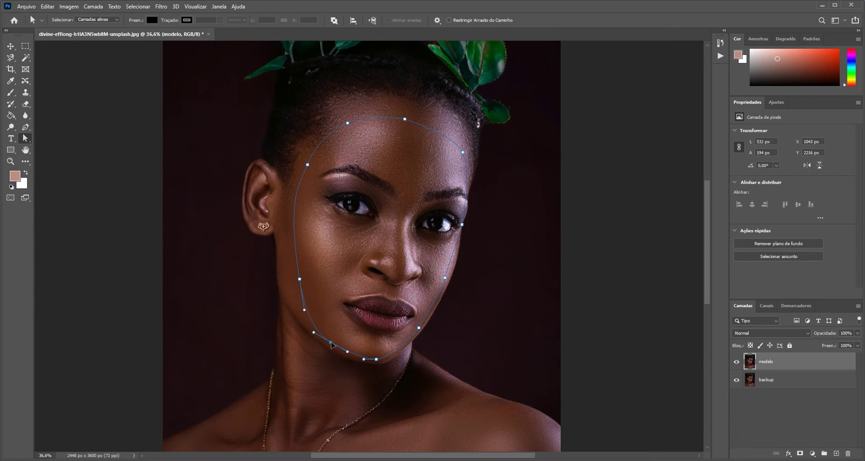
{"action": "left_click", "coordinate": [348, 352]}
{"action": "left_click_drag", "start_coordinate": [348, 354], "coordinate": [346, 355]}
{"action": "left_click_drag", "start_coordinate": [446, 278], "coordinate": [448, 277]}
{"action": "left_click", "coordinate": [377, 361]}
{"action": "left_click_drag", "start_coordinate": [376, 360], "coordinate": [377, 358]}
Convert the face path into a new selection with a 0-pixel feather and cut the face out of the modelo layer
{"action": "left_click", "coordinate": [27, 129]}
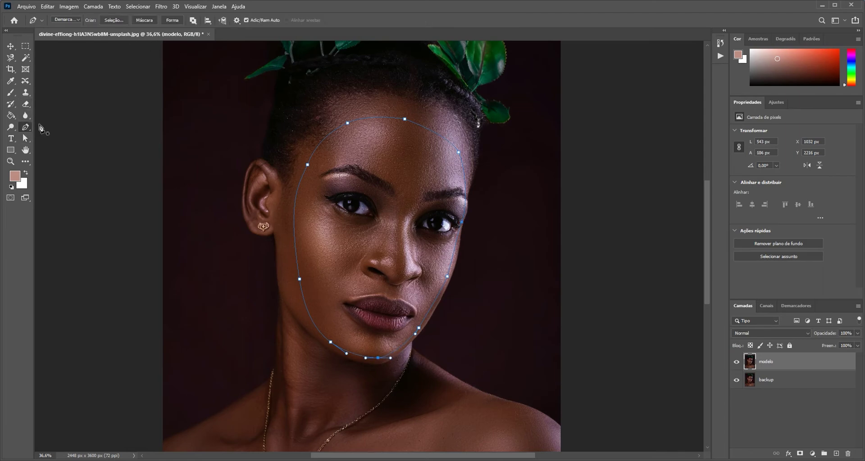
{"action": "left_click", "coordinate": [123, 19]}
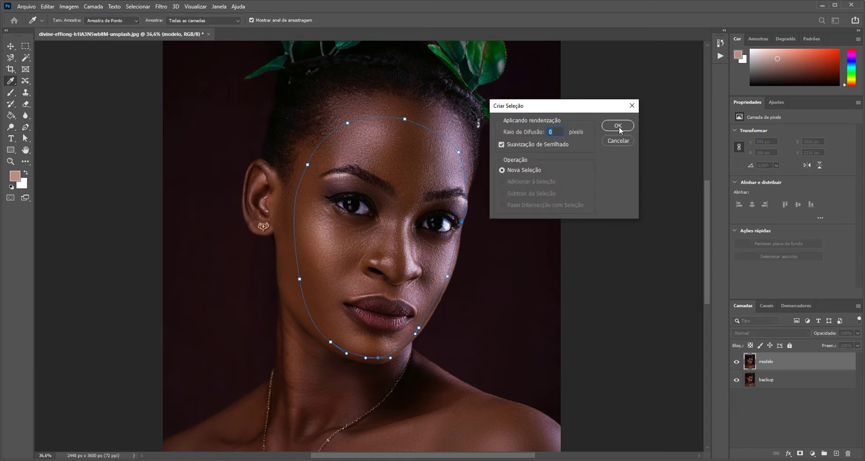
{"action": "left_click", "coordinate": [618, 127]}
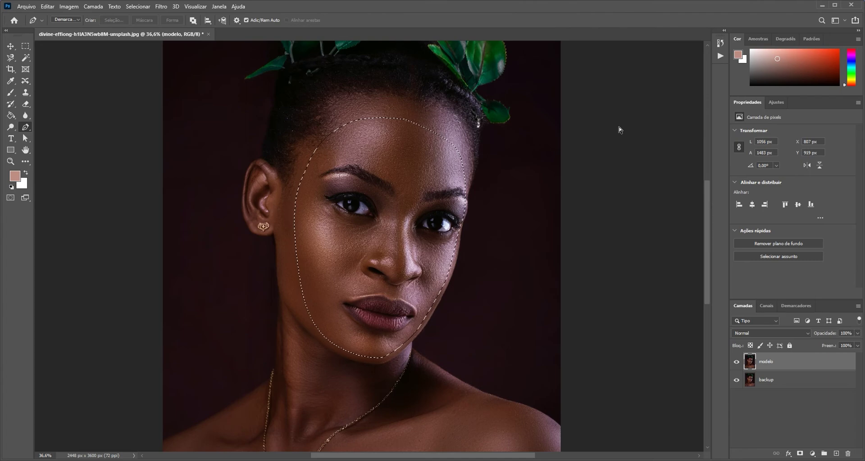
{"action": "key", "text": "ctrl+d"}
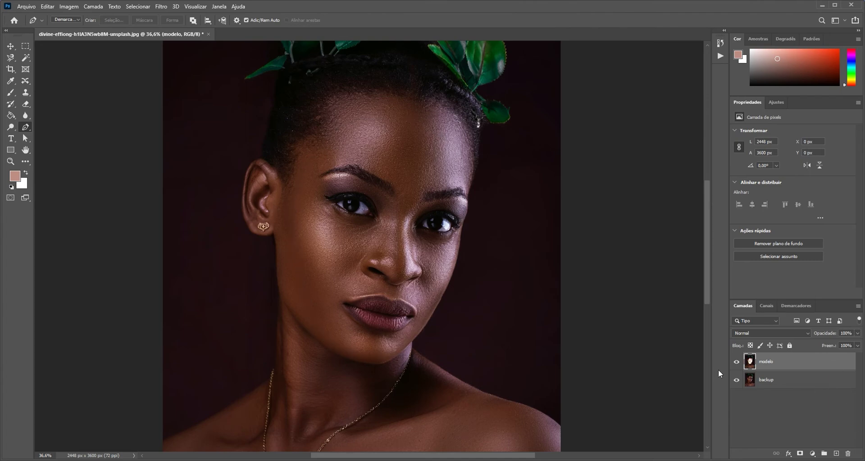
Hide the backup layer and paste the cut face as a new layer named "rosto recortado"
{"action": "left_click", "coordinate": [736, 381]}
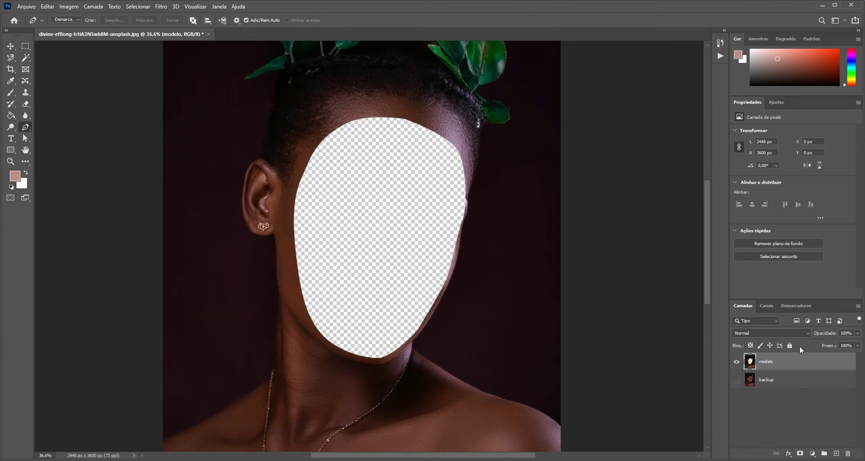
{"action": "key", "text": "ctrl+v"}
{"action": "double_click", "coordinate": [773, 362]}
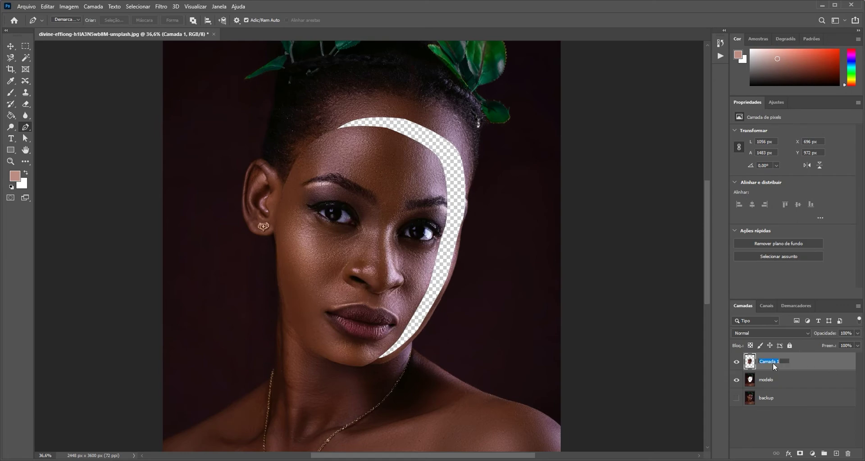
{"action": "type", "text": "rosto recortado"}
{"action": "key", "text": "Return"}
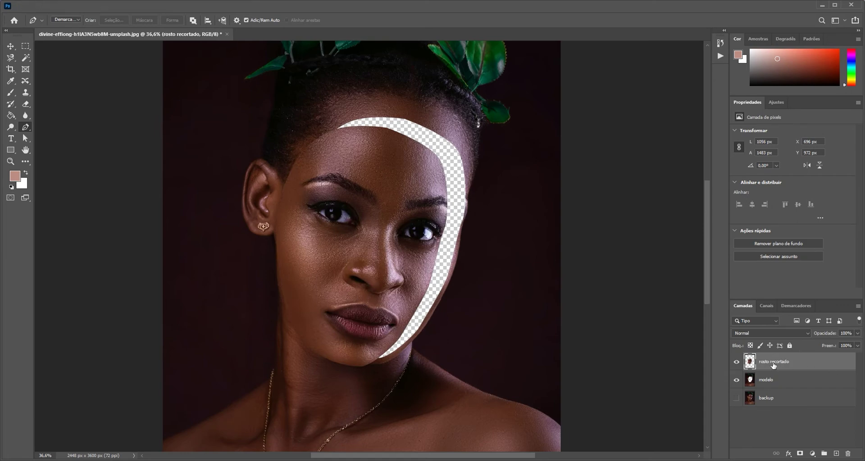
Move the cut-out face away from the hole, about 674 px to the right and 478 px down
{"action": "left_click", "coordinate": [10, 45]}
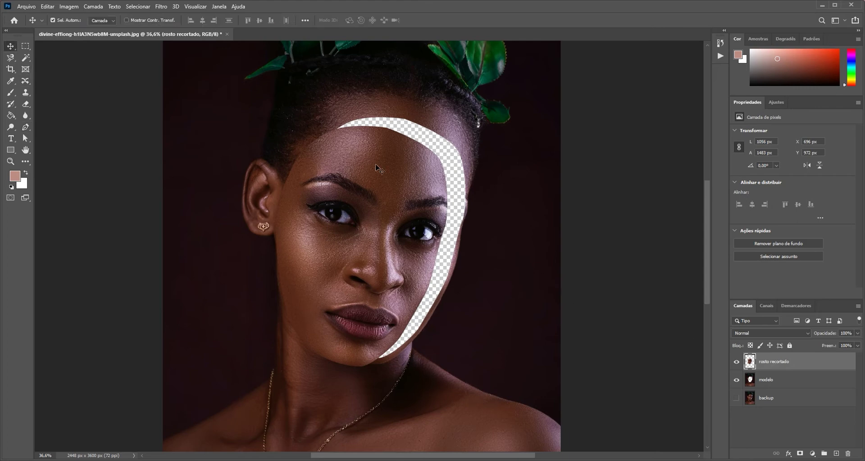
{"action": "left_click_drag", "start_coordinate": [381, 169], "coordinate": [488, 247]}
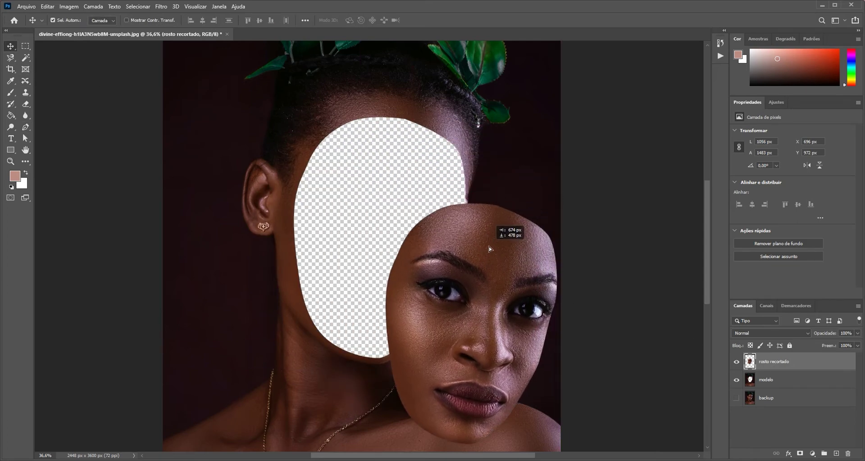
Open the rose image pexels-pixabay-237382.jpg and unlock its background layer
{"action": "left_click", "coordinate": [27, 7]}
{"action": "left_click", "coordinate": [30, 24]}
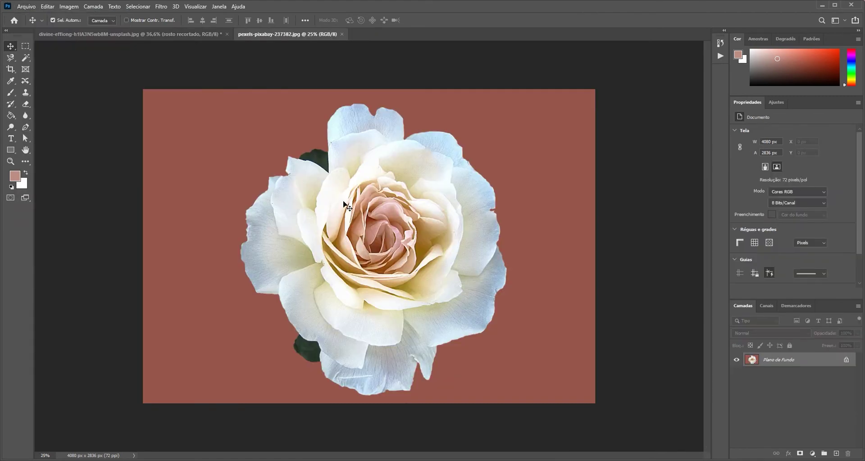
{"action": "left_click", "coordinate": [848, 360]}
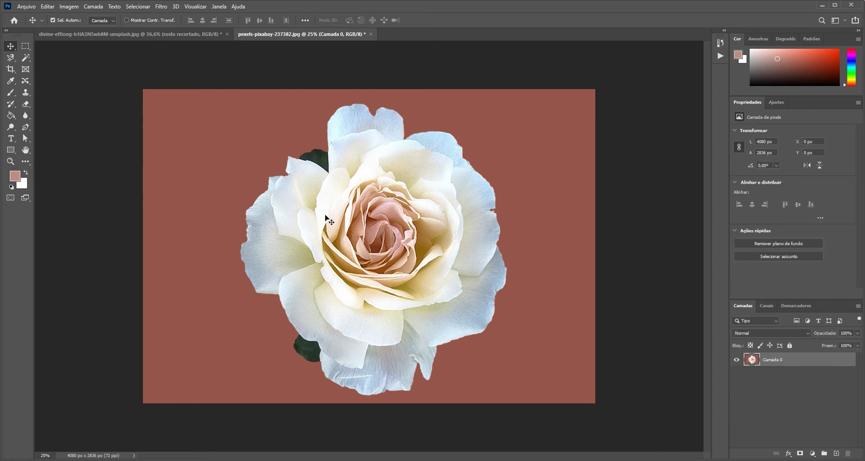
Select the reddish background with the Magic Wand and invert the selection to isolate the white rose
{"action": "left_click", "coordinate": [25, 58]}
{"action": "left_click", "coordinate": [226, 121]}
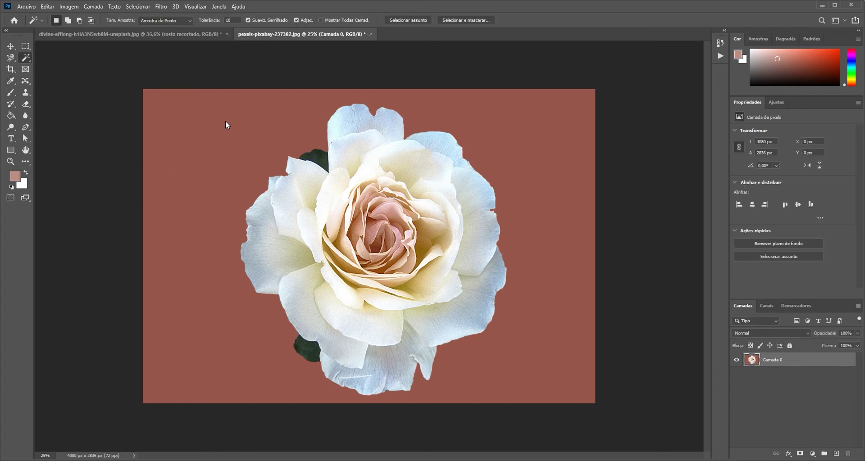
{"action": "left_click", "coordinate": [137, 7]}
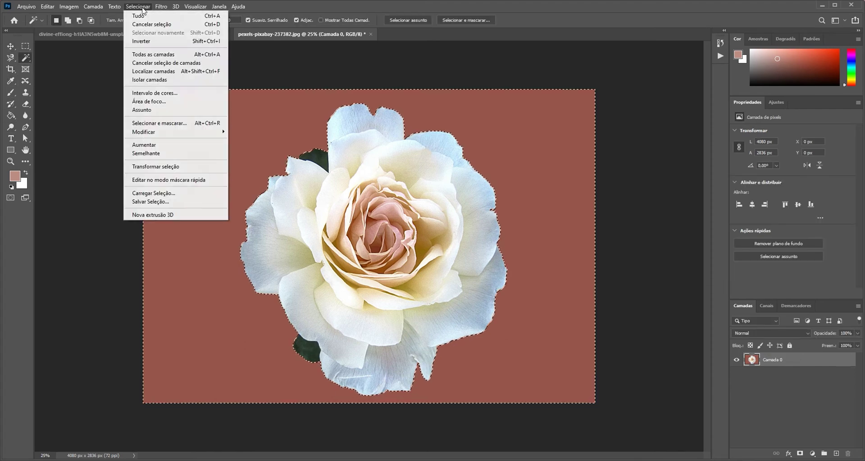
{"action": "left_click", "coordinate": [149, 42]}
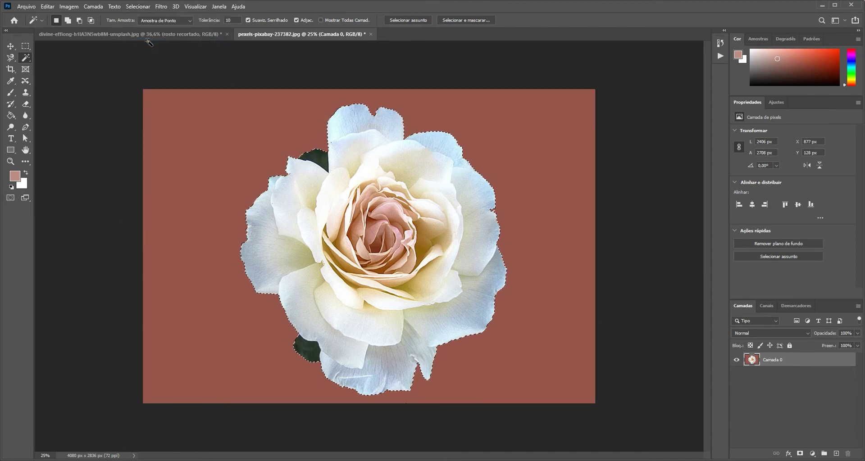
Copy the selected rose into the portrait document as a new layer
{"action": "left_click", "coordinate": [172, 34]}
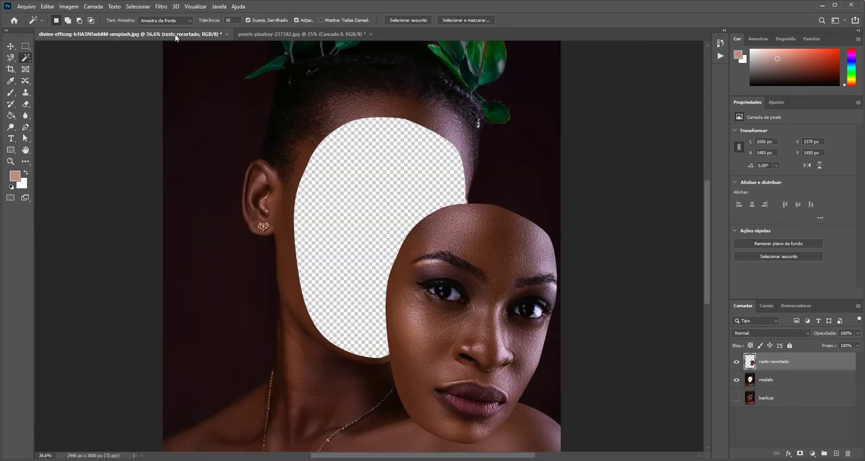
{"action": "key", "text": "ctrl+v"}
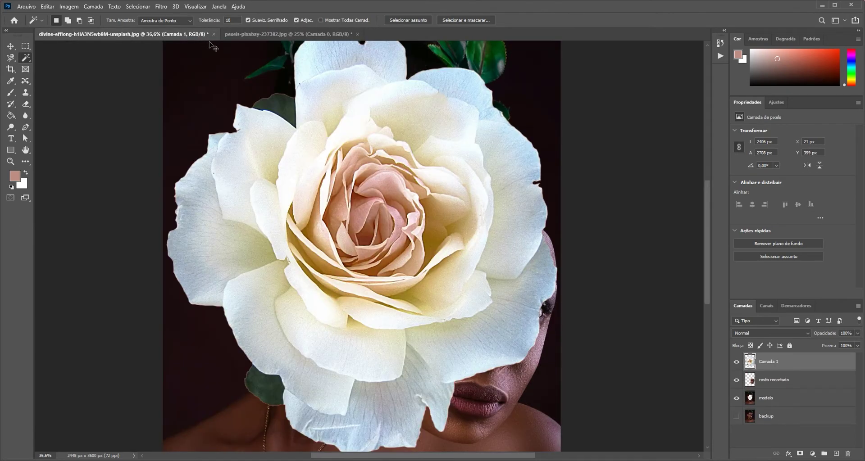
Scale the pasted rose down to about 29% (706 × 794 px) and place it over the upper edge of the face hole
{"action": "key", "text": "ctrl+t"}
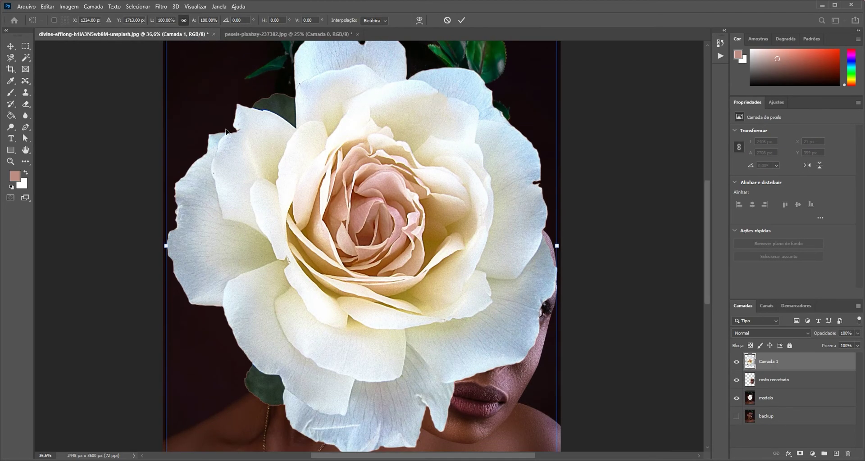
{"action": "key", "text": "super"}
{"action": "key", "text": "super"}
{"action": "scroll", "coordinate": [226, 131], "scroll_direction": "down", "scroll_amount": 2}
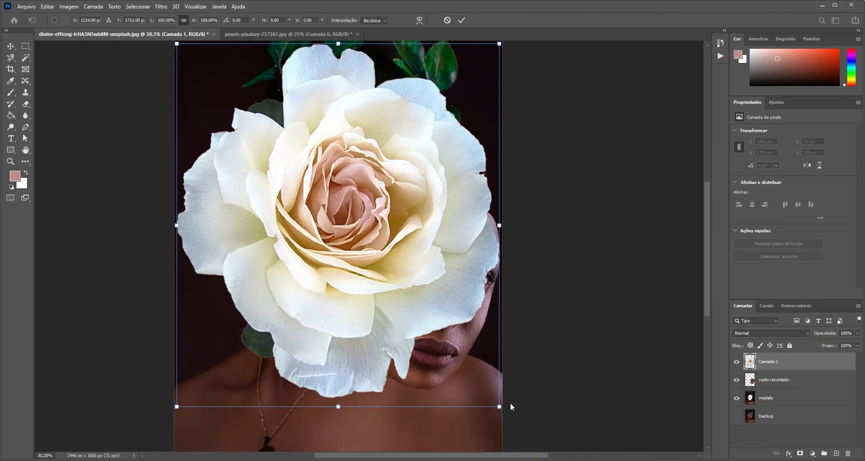
{"action": "left_click_drag", "start_coordinate": [500, 408], "coordinate": [270, 176]}
{"action": "left_click_drag", "start_coordinate": [229, 78], "coordinate": [337, 103]}
{"action": "left_click_drag", "start_coordinate": [392, 189], "coordinate": [379, 176]}
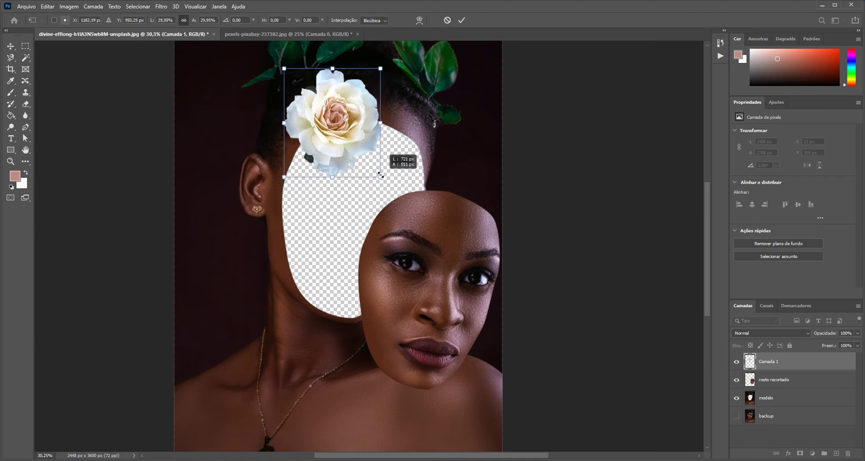
{"action": "left_click_drag", "start_coordinate": [342, 115], "coordinate": [349, 115]}
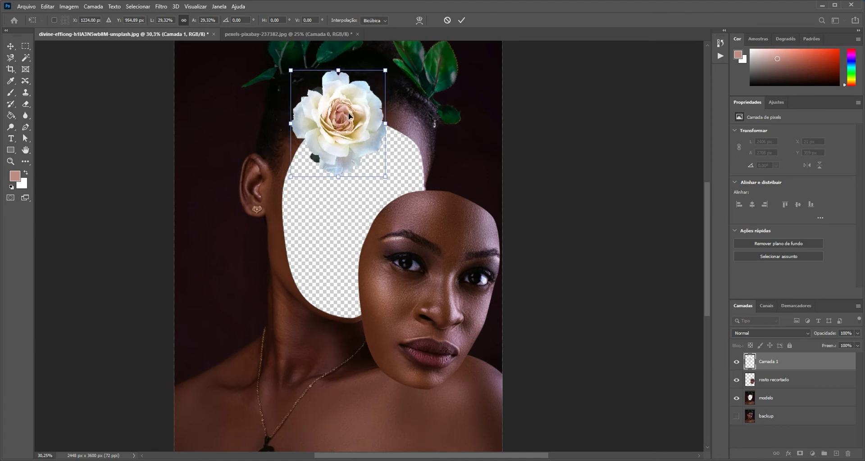
{"action": "key", "text": "Return"}
{"action": "key", "text": "w"}
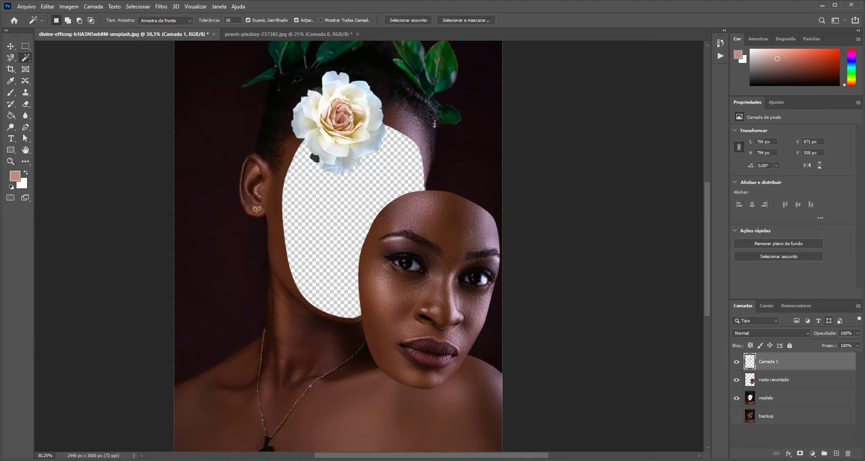
Rename the rose layer as flor branca 1 and duplicate it as flor branca 2
{"action": "double_click", "coordinate": [775, 362]}
{"action": "type", "text": "flor branca 1"}
{"action": "key", "text": "Return"}
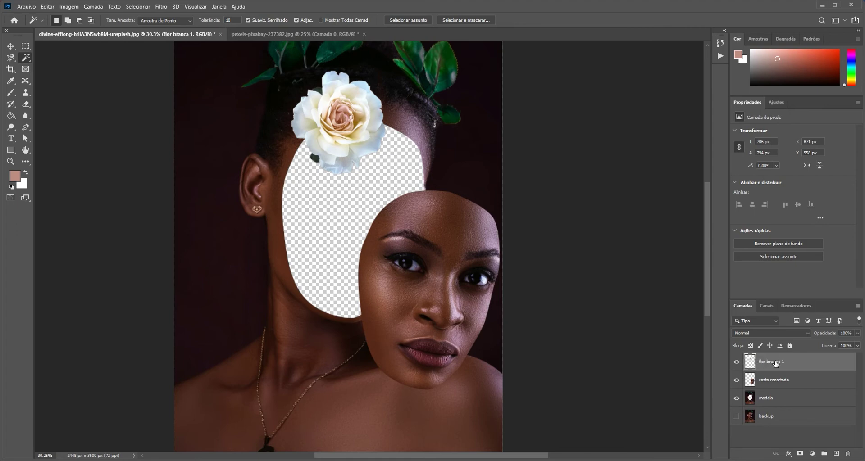
{"action": "right_click", "coordinate": [775, 363]}
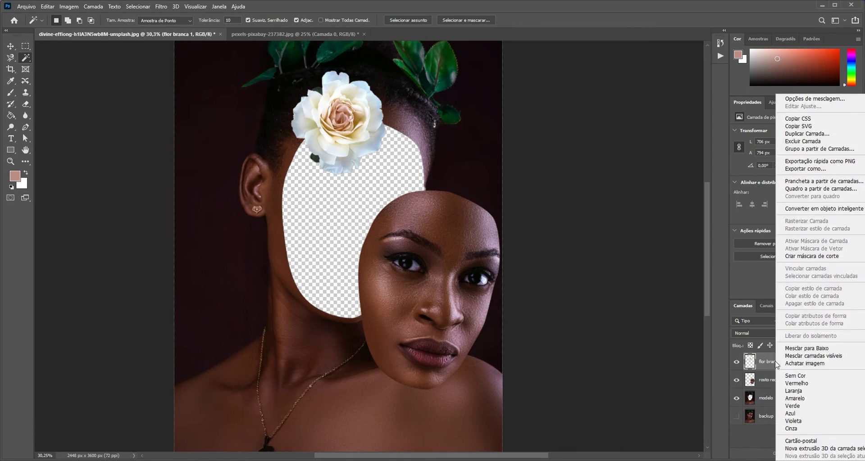
{"action": "left_click", "coordinate": [790, 135]}
{"action": "left_click_drag", "start_coordinate": [361, 135], "coordinate": [342, 135]}
{"action": "type", "text": "2"}
{"action": "key", "text": "Return"}
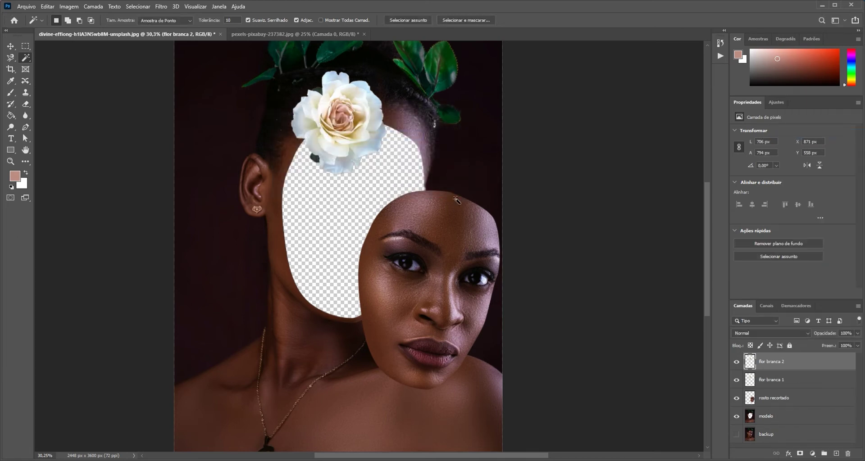
Scale flor branca 2 down to about 482 × 476 px and place it at the lower left edge of the face hole
{"action": "left_click", "coordinate": [10, 46]}
{"action": "left_click_drag", "start_coordinate": [342, 131], "coordinate": [306, 217]}
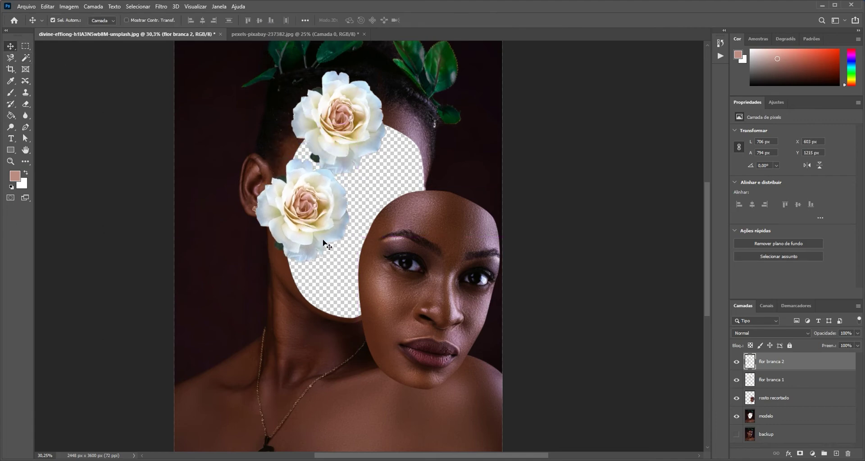
{"action": "key", "text": "ctrl+t"}
{"action": "left_click_drag", "start_coordinate": [368, 274], "coordinate": [370, 60]}
{"action": "left_click_drag", "start_coordinate": [310, 220], "coordinate": [310, 295]}
{"action": "left_click_drag", "start_coordinate": [311, 217], "coordinate": [301, 262]}
{"action": "left_click_drag", "start_coordinate": [301, 295], "coordinate": [314, 275]}
{"action": "key", "text": "Return"}
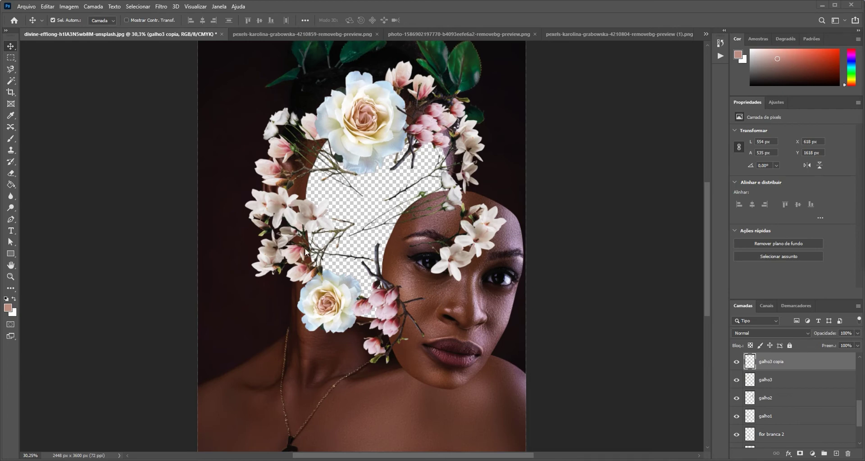
Rotate the flor branca 2 rose about 25 degrees counterclockwise
{"action": "right_click", "coordinate": [322, 305]}
{"action": "left_click", "coordinate": [356, 309]}
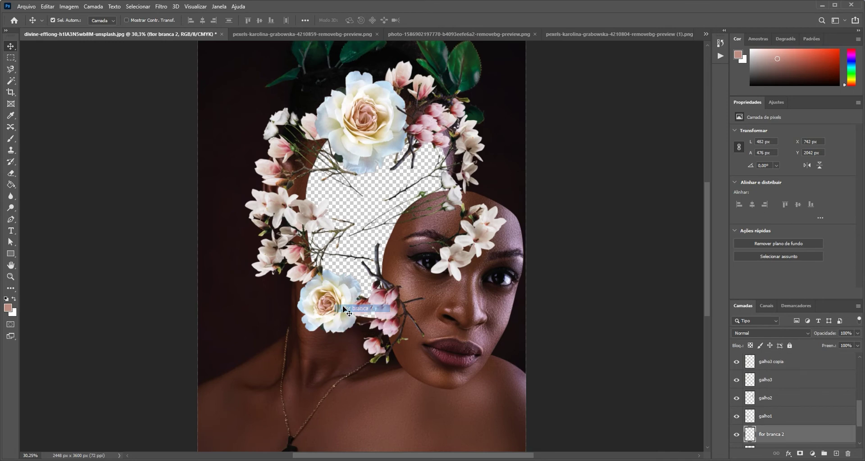
{"action": "key", "text": "ctrl+t"}
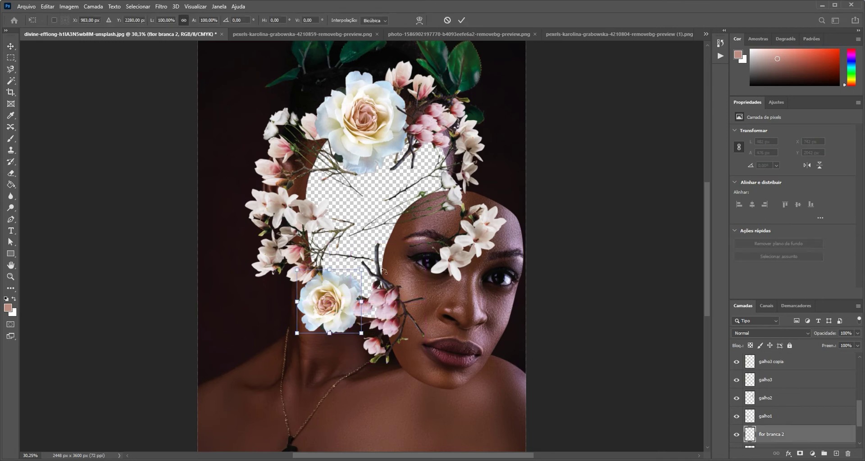
{"action": "left_click_drag", "start_coordinate": [369, 275], "coordinate": [362, 249]}
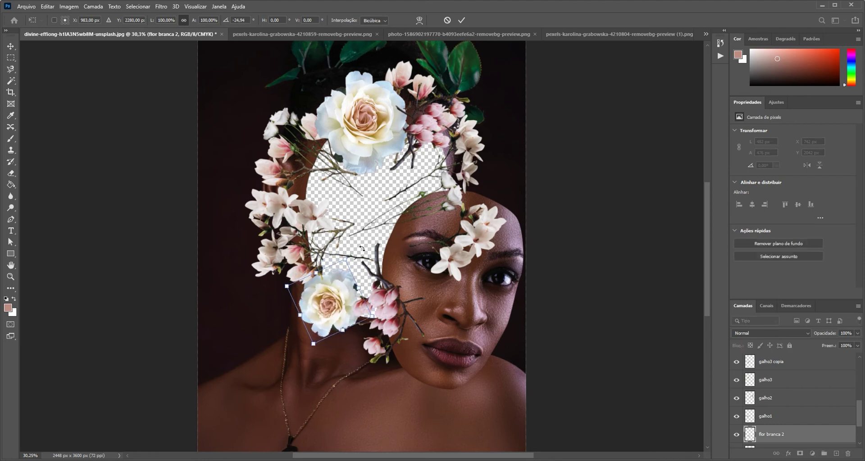
{"action": "key", "text": "Return"}
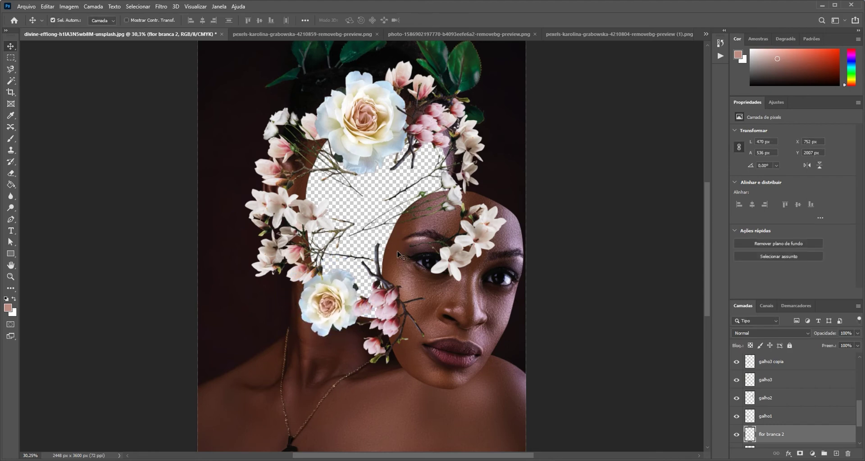
Bring the rosto recortado layer to the top of the layer stack and move the face back over the hole, to about X 894, Y 956 px
{"action": "scroll", "coordinate": [801, 385], "scroll_direction": "down", "scroll_amount": 3}
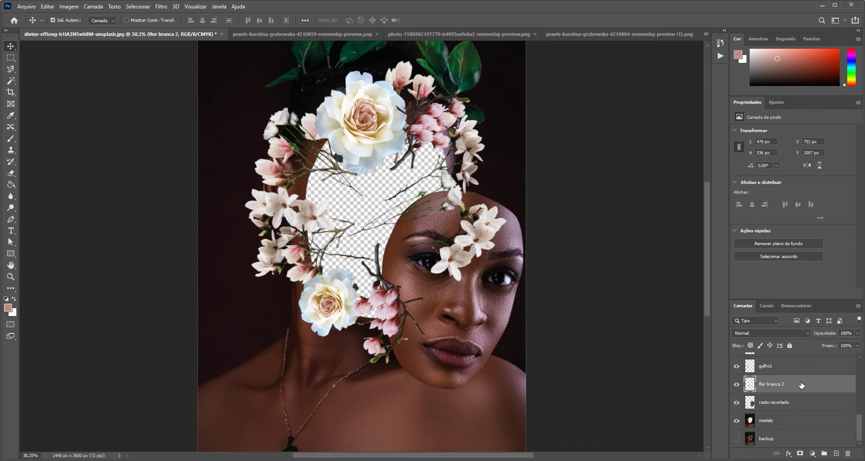
{"action": "left_click", "coordinate": [776, 403]}
{"action": "left_click_drag", "start_coordinate": [780, 405], "coordinate": [793, 360]}
{"action": "scroll", "coordinate": [804, 388], "scroll_direction": "up", "scroll_amount": 1}
{"action": "left_click_drag", "start_coordinate": [780, 404], "coordinate": [784, 363]}
{"action": "scroll", "coordinate": [789, 376], "scroll_direction": "up", "scroll_amount": 3}
{"action": "left_click_drag", "start_coordinate": [775, 424], "coordinate": [780, 375]}
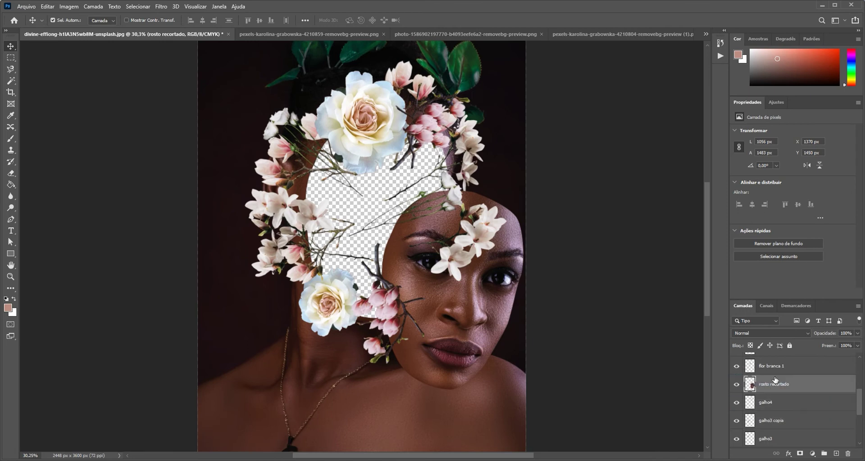
{"action": "scroll", "coordinate": [788, 427], "scroll_direction": "up", "scroll_amount": 3}
{"action": "left_click_drag", "start_coordinate": [783, 441], "coordinate": [782, 375]}
{"action": "scroll", "coordinate": [789, 397], "scroll_direction": "up", "scroll_amount": 3}
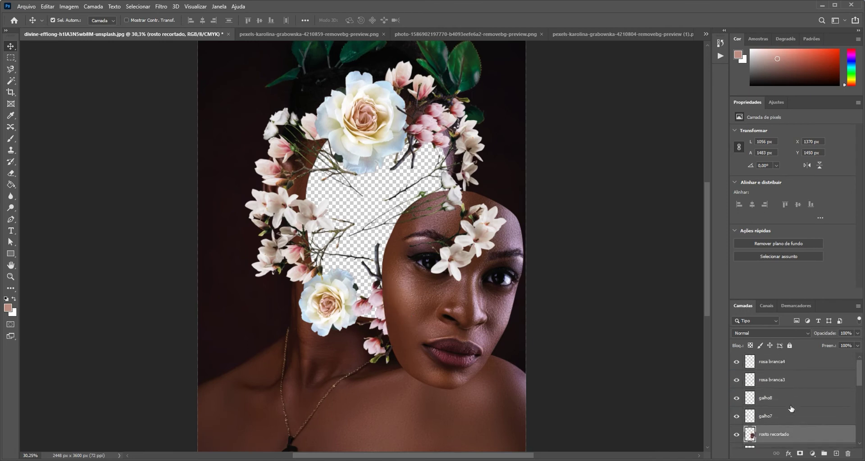
{"action": "left_click_drag", "start_coordinate": [784, 434], "coordinate": [787, 357]}
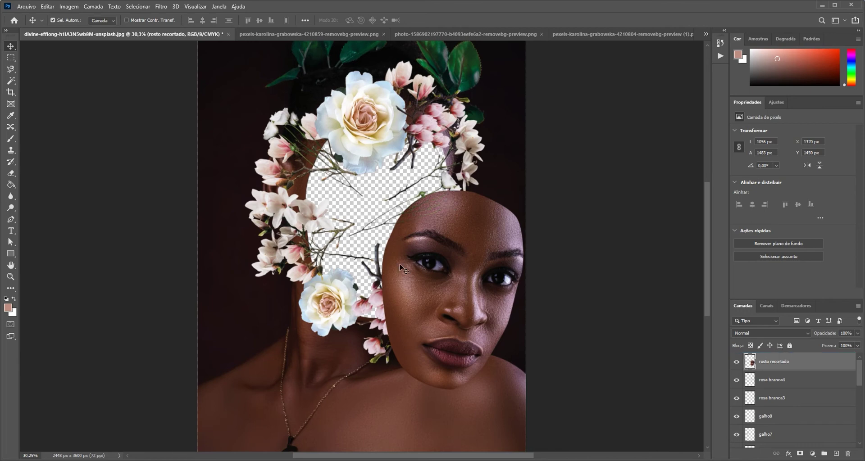
{"action": "left_click_drag", "start_coordinate": [443, 250], "coordinate": [376, 182]}
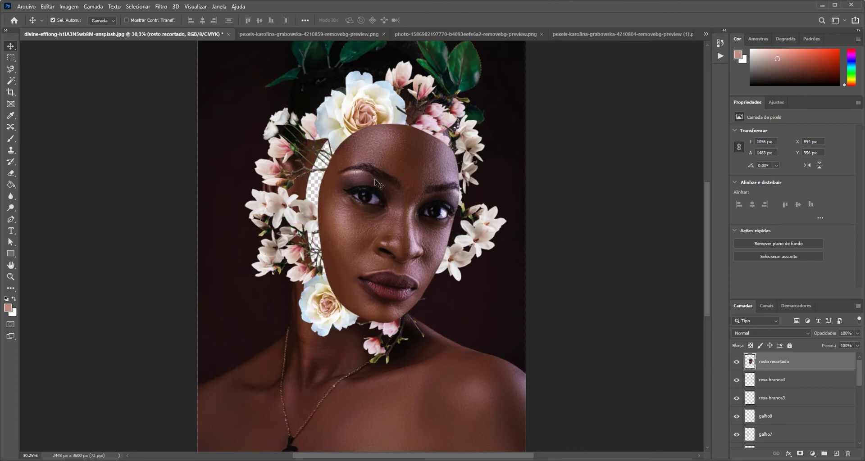
Duplicate the rosto recortado layer as rosto recortado fundo and place the copy beneath the hidden original
{"action": "right_click", "coordinate": [780, 363]}
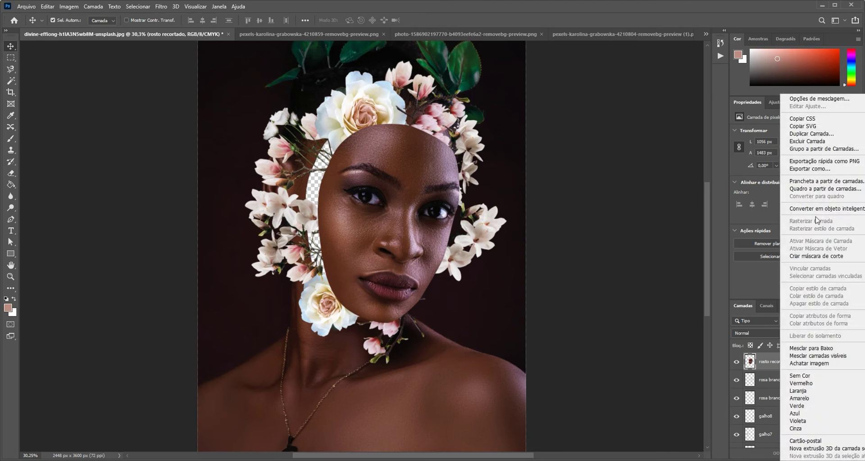
{"action": "left_click", "coordinate": [804, 134]}
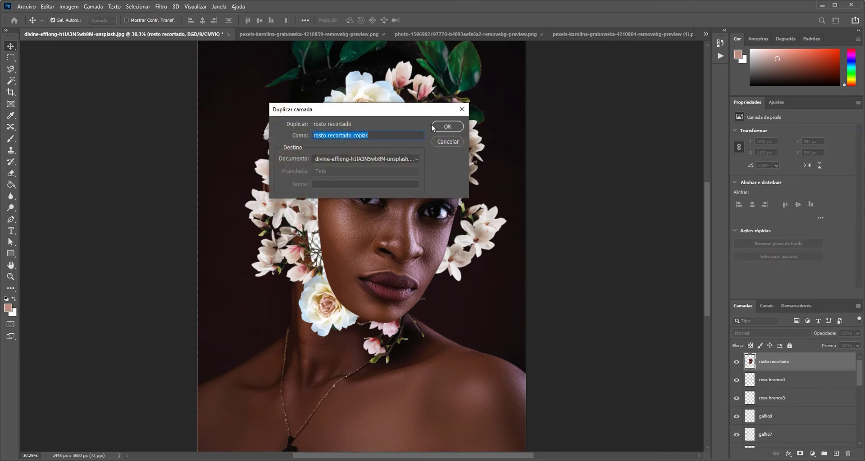
{"action": "left_click", "coordinate": [390, 135]}
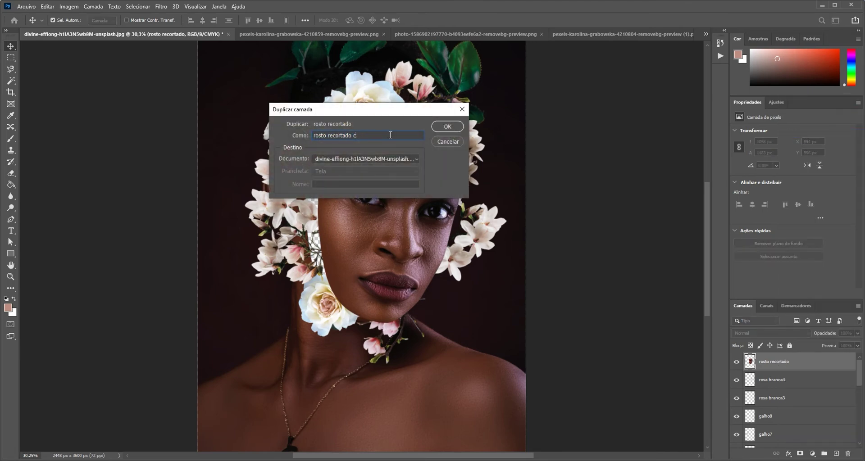
{"action": "type", "text": "fundo"}
{"action": "key", "text": "Return"}
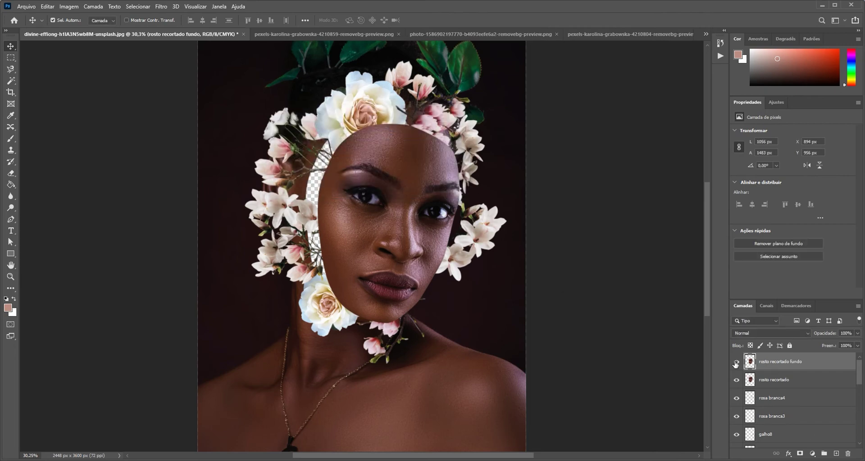
{"action": "left_click_drag", "start_coordinate": [772, 366], "coordinate": [784, 389]}
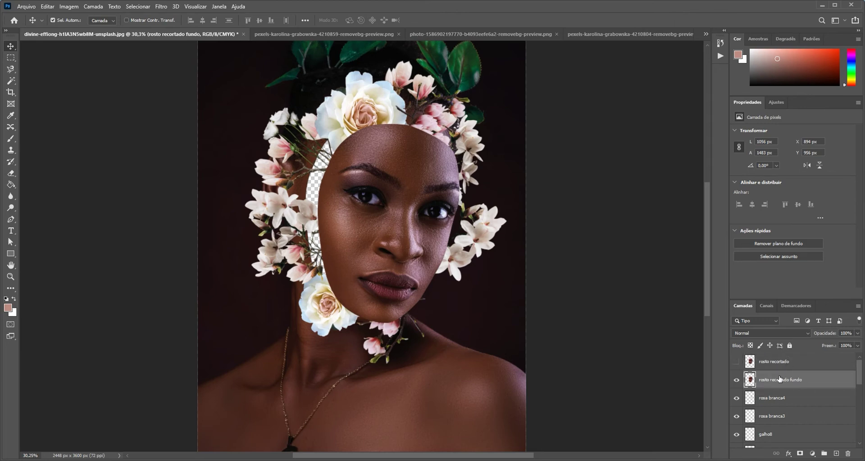
Darken rosto recortado fundo with Levels by setting the output white level to 25, and show the rosto recortado layer again
{"action": "left_click", "coordinate": [72, 7]}
{"action": "mouse_move", "coordinate": [84, 30]}
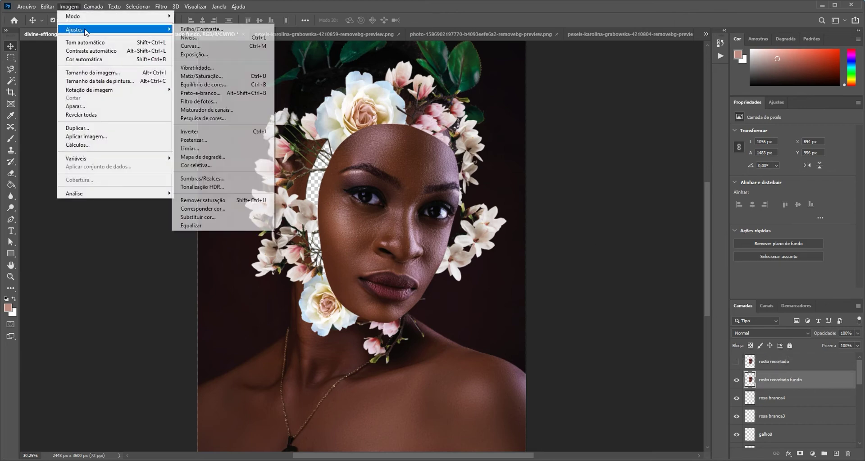
{"action": "left_click", "coordinate": [205, 38]}
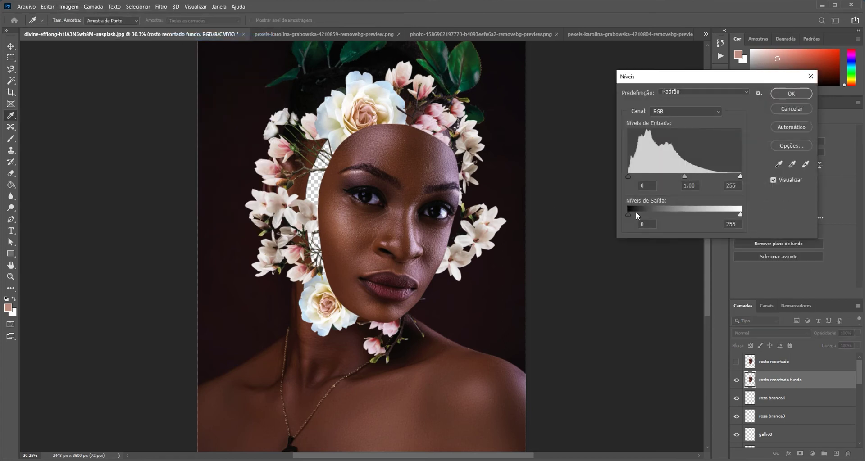
{"action": "left_click_drag", "start_coordinate": [740, 215], "coordinate": [641, 214]}
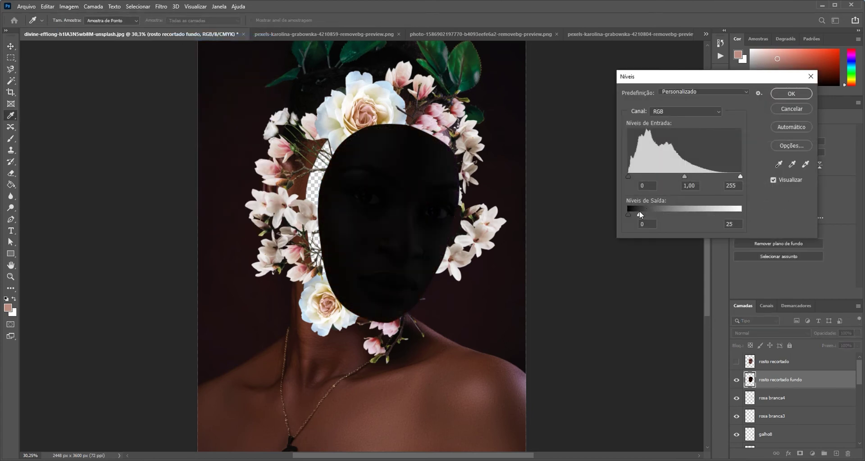
{"action": "left_click", "coordinate": [801, 95]}
{"action": "left_click", "coordinate": [737, 362]}
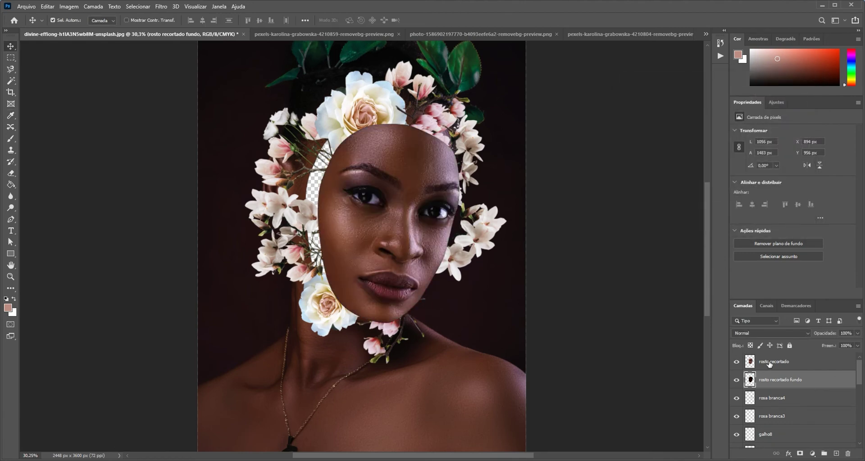
Nudge the rosto recortado layer 29 px to the right to reveal the dark copy as an edge thickness
{"action": "left_click", "coordinate": [770, 363]}
{"action": "key", "text": "shift+Right"}
{"action": "key", "text": "shift+Right"}
{"action": "key", "text": "Right"}
{"action": "key", "text": "Right"}
{"action": "key", "text": "Right"}
{"action": "key", "text": "Right"}
{"action": "key", "text": "Right"}
{"action": "key", "text": "Right"}
{"action": "key", "text": "Right"}
{"action": "key", "text": "Right"}
{"action": "key", "text": "Right"}
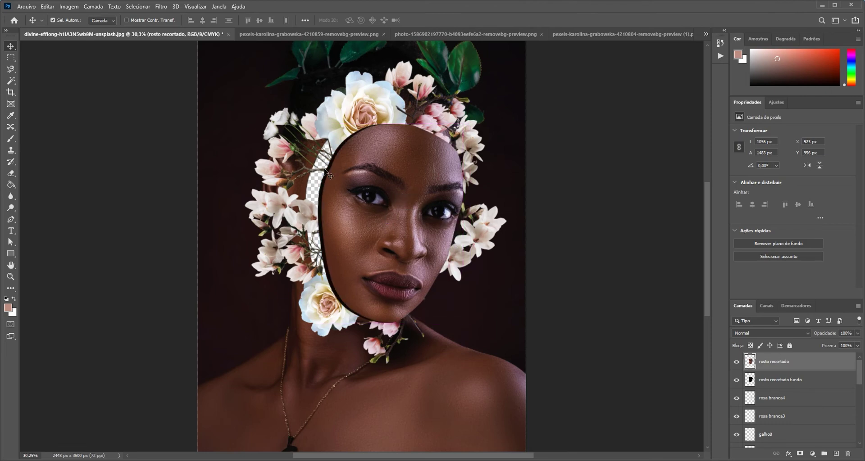
Duplicate the modelo layer as modelo fundo and place the copy beneath the hidden original
{"action": "scroll", "coordinate": [809, 410], "scroll_direction": "down", "scroll_amount": 5}
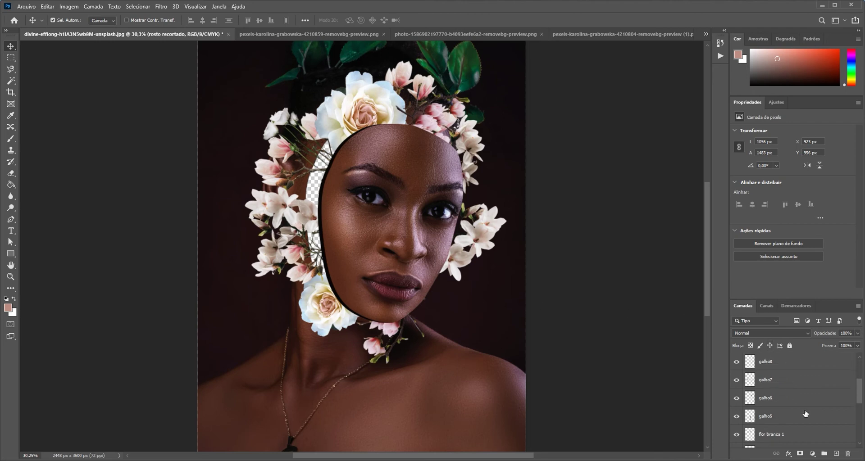
{"action": "left_click", "coordinate": [779, 419]}
{"action": "right_click", "coordinate": [775, 419]}
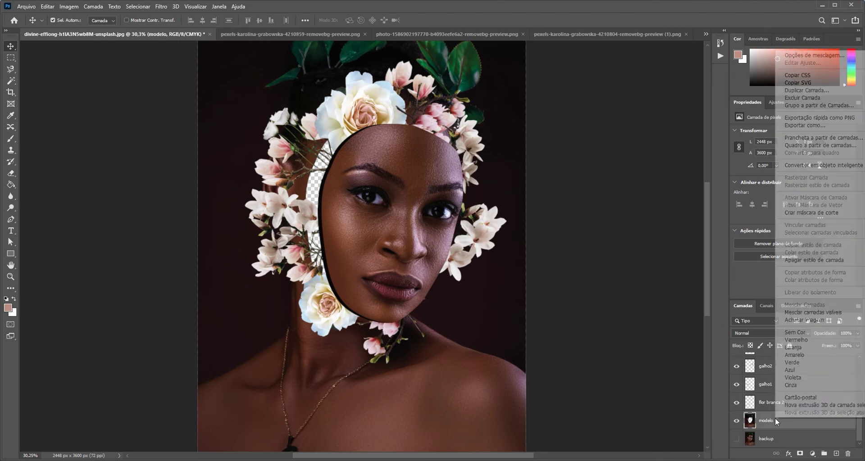
{"action": "left_click", "coordinate": [806, 91]}
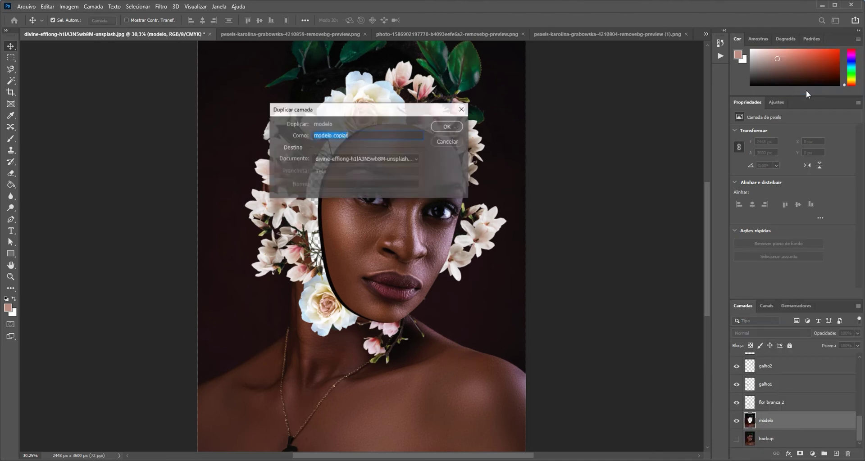
{"action": "key", "text": "End"}
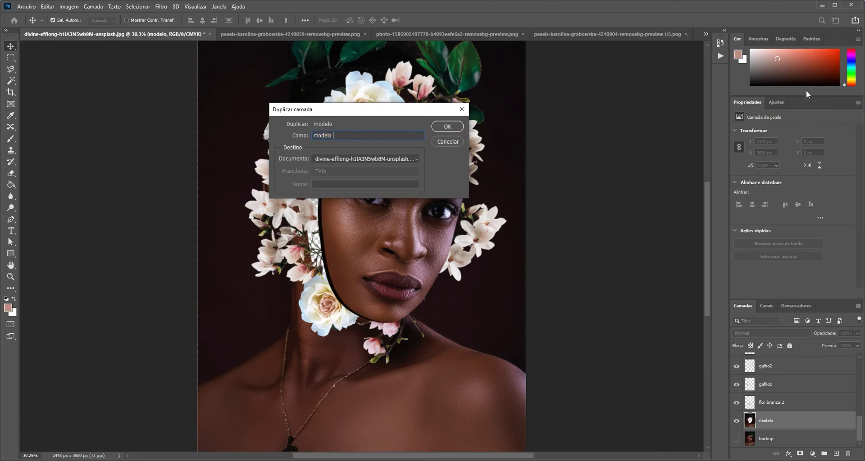
{"action": "type", "text": "fundo"}
{"action": "key", "text": "Return"}
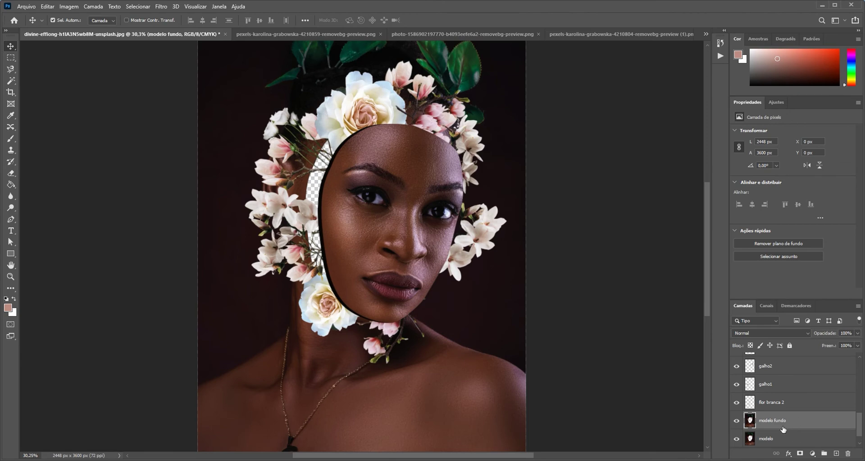
{"action": "left_click_drag", "start_coordinate": [783, 428], "coordinate": [781, 447]}
{"action": "left_click", "coordinate": [72, 7]}
{"action": "mouse_move", "coordinate": [81, 28]}
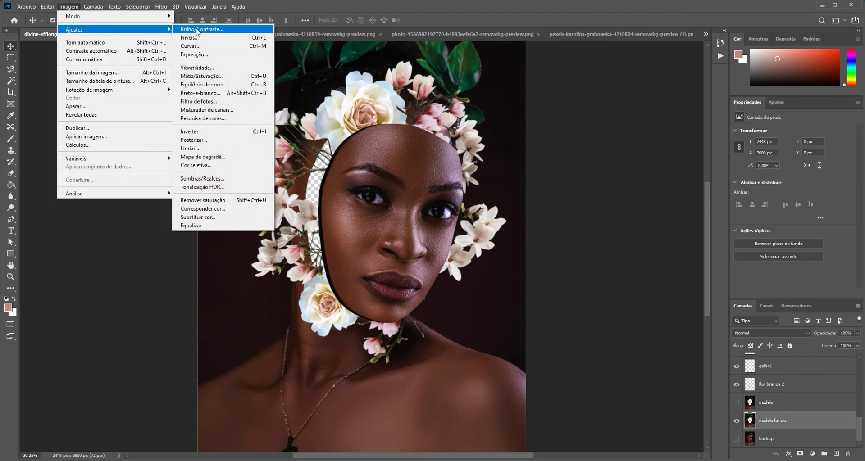
{"action": "left_click", "coordinate": [198, 30]}
{"action": "left_click", "coordinate": [620, 153]}
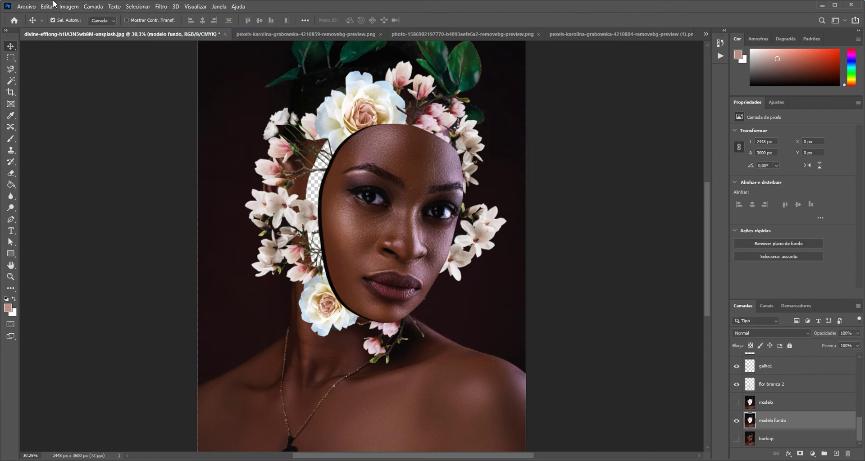
Darken the modelo fundo layer with Levels by setting the output white level to 21, and show the modelo layer again
{"action": "left_click", "coordinate": [69, 6]}
{"action": "mouse_move", "coordinate": [78, 32]}
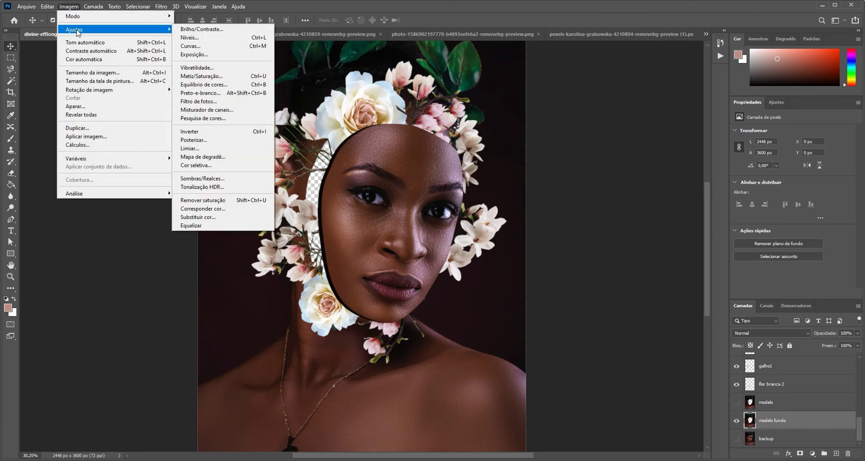
{"action": "left_click", "coordinate": [183, 38]}
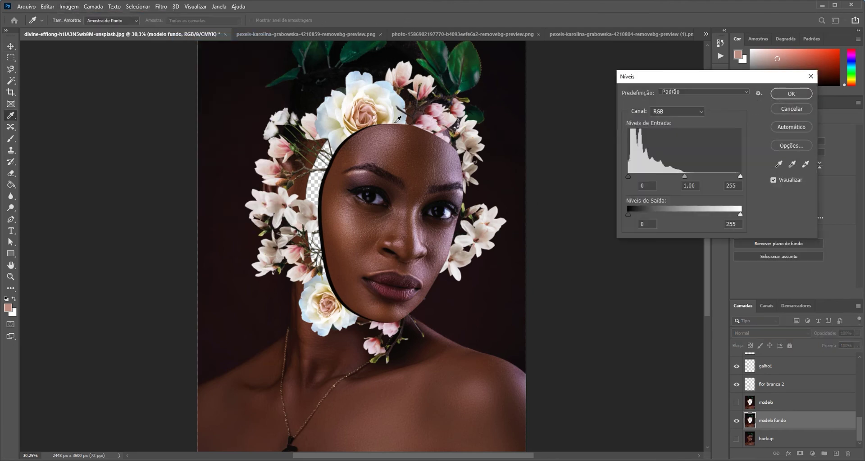
{"action": "left_click_drag", "start_coordinate": [739, 213], "coordinate": [637, 210]}
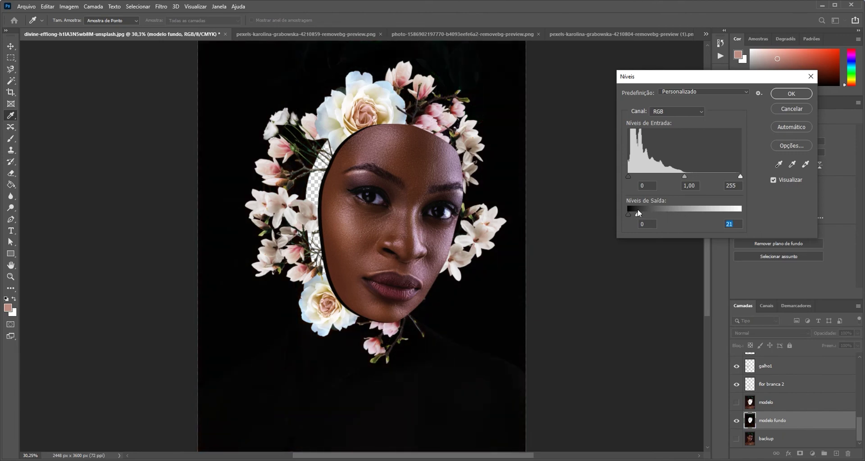
{"action": "left_click", "coordinate": [785, 93]}
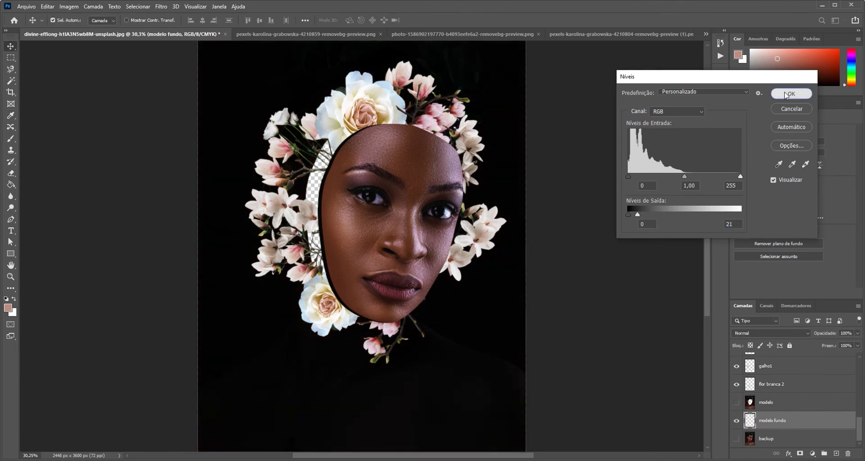
{"action": "left_click", "coordinate": [737, 404]}
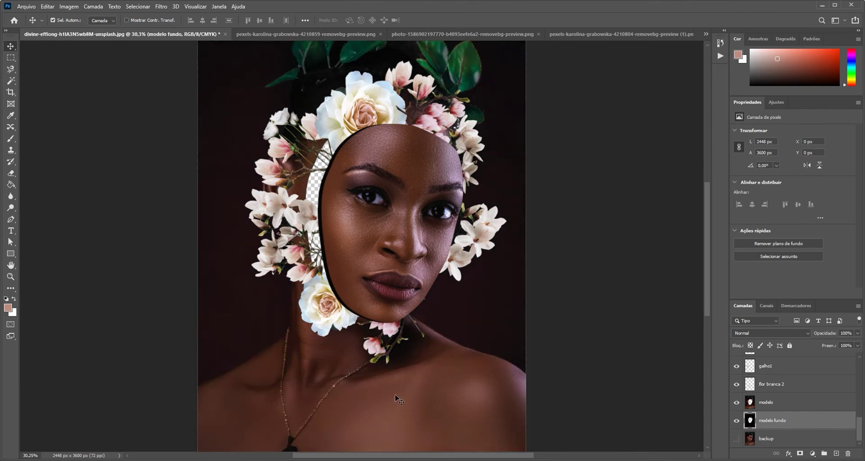
Shift the modelo layer about 26 px to the left and 2 px down to reveal a dark edge along the face hole
{"action": "left_click_drag", "start_coordinate": [370, 392], "coordinate": [365, 394]}
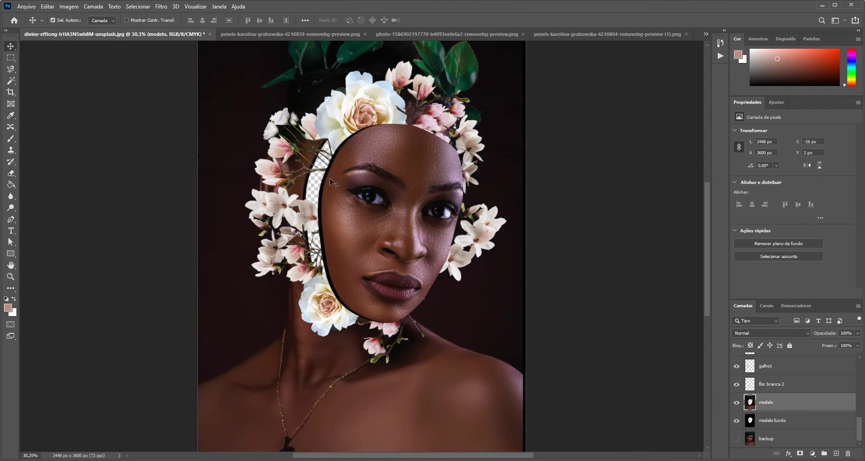
{"action": "scroll", "coordinate": [309, 206], "scroll_direction": "up", "scroll_amount": 3}
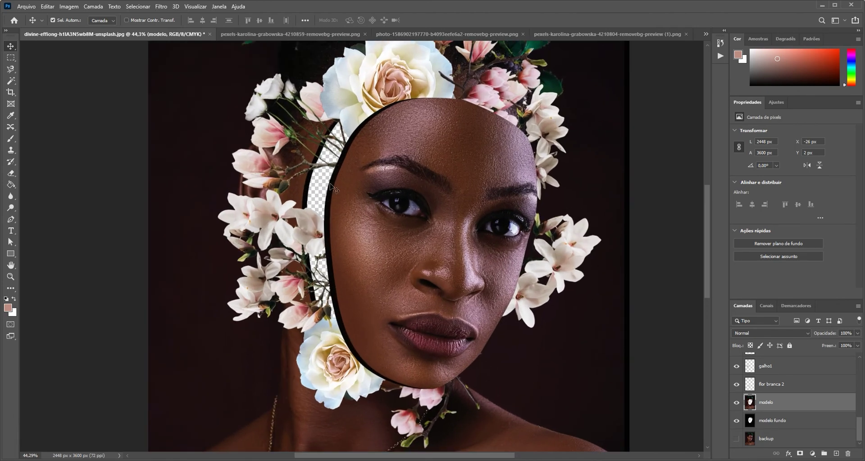
{"action": "scroll", "coordinate": [349, 199], "scroll_direction": "down", "scroll_amount": 4}
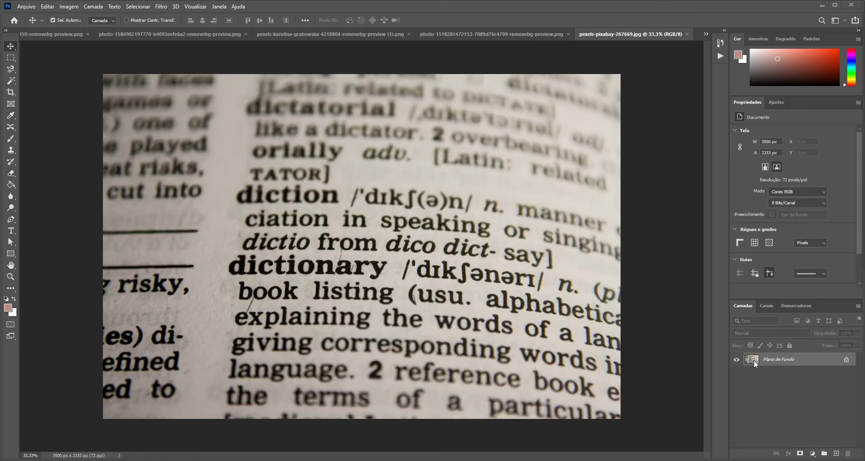
Copy the whole dictionary page photo, paste it into the portrait document and place the new layer directly beneath modelo fundo
{"action": "left_click", "coordinate": [752, 359], "text": "ctrl"}
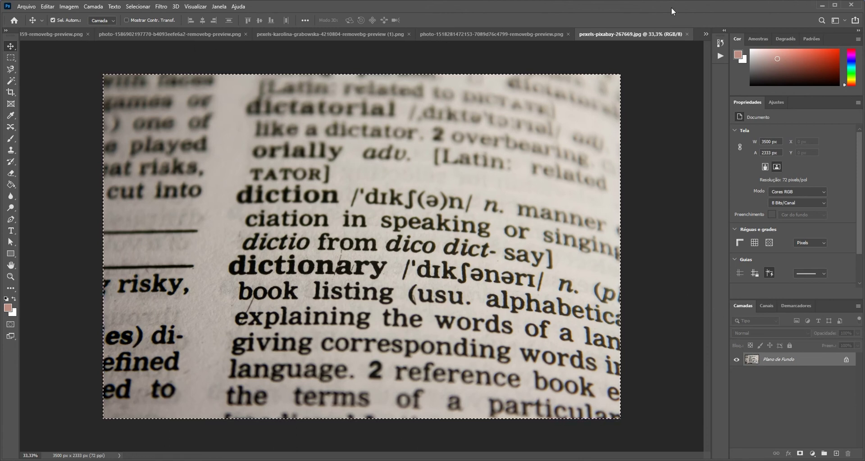
{"action": "left_click", "coordinate": [706, 34]}
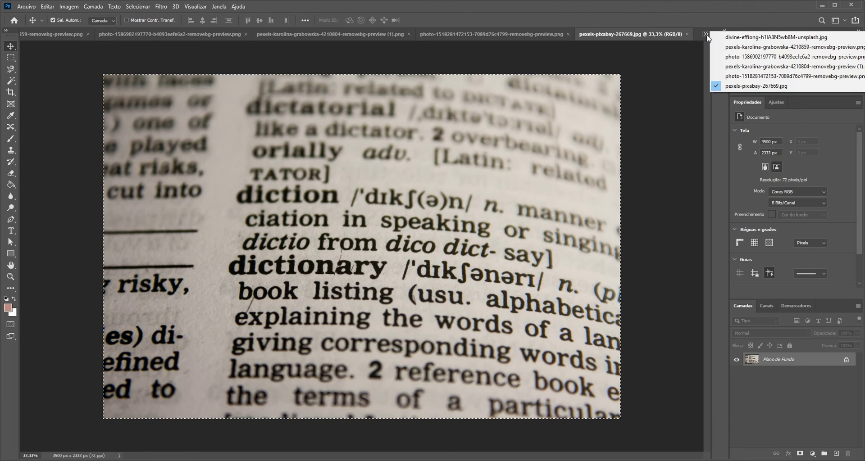
{"action": "left_click", "coordinate": [739, 37]}
{"action": "key", "text": "ctrl"}
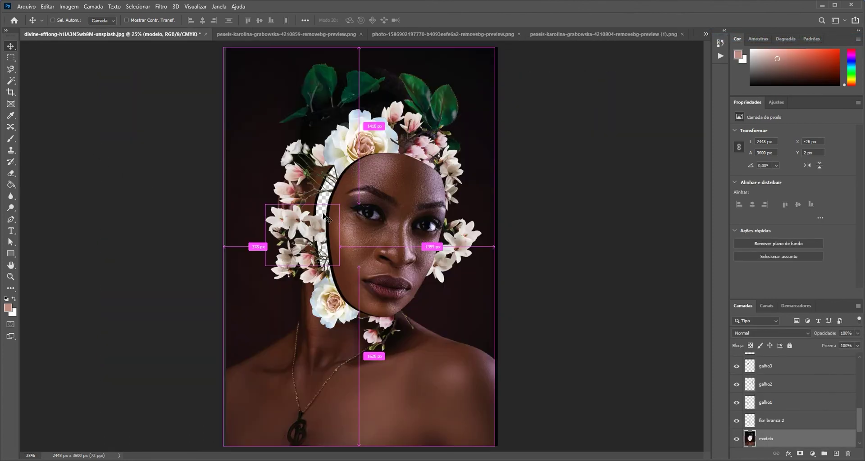
{"action": "key", "text": "ctrl+v"}
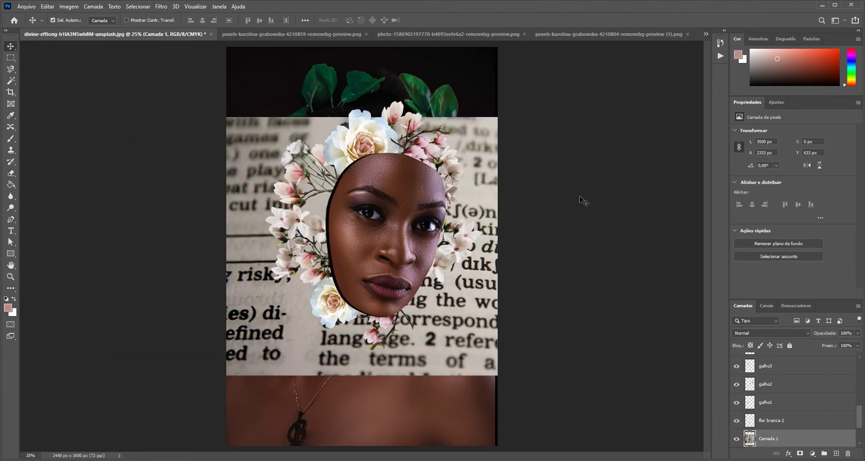
{"action": "scroll", "coordinate": [793, 392], "scroll_direction": "down", "scroll_amount": 3}
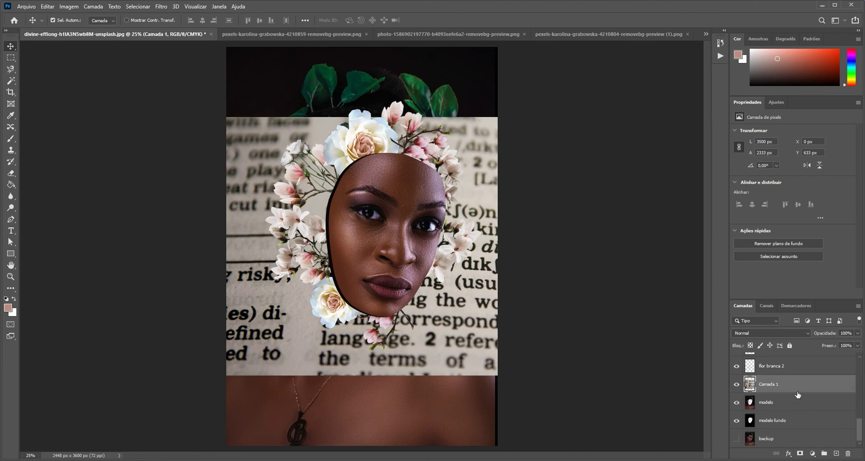
{"action": "left_click_drag", "start_coordinate": [797, 395], "coordinate": [796, 429]}
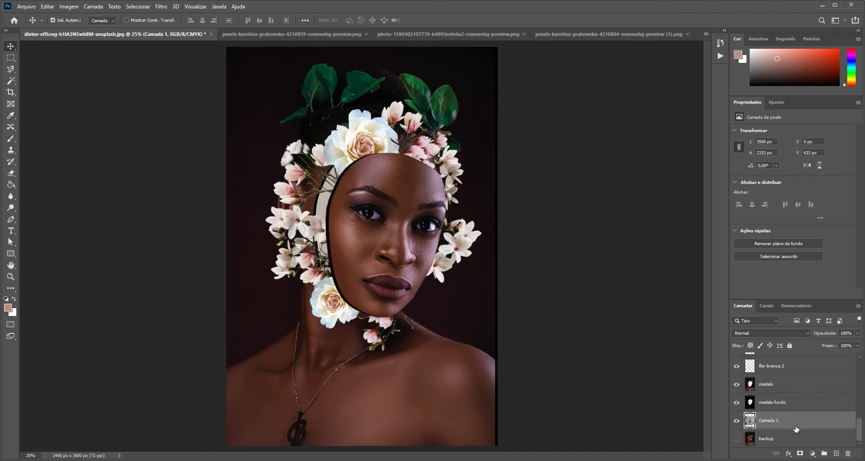
Scale the dictionary page layer to about 73.7% and position its text behind the face hole
{"action": "left_click_drag", "start_coordinate": [325, 197], "coordinate": [300, 173]}
{"action": "key", "text": "ctrl+t"}
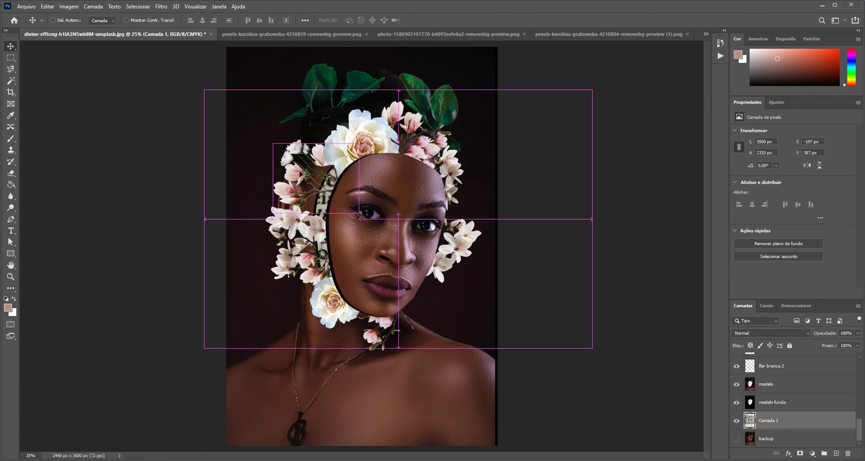
{"action": "left_click_drag", "start_coordinate": [592, 90], "coordinate": [491, 158]}
{"action": "left_click_drag", "start_coordinate": [322, 205], "coordinate": [336, 166]}
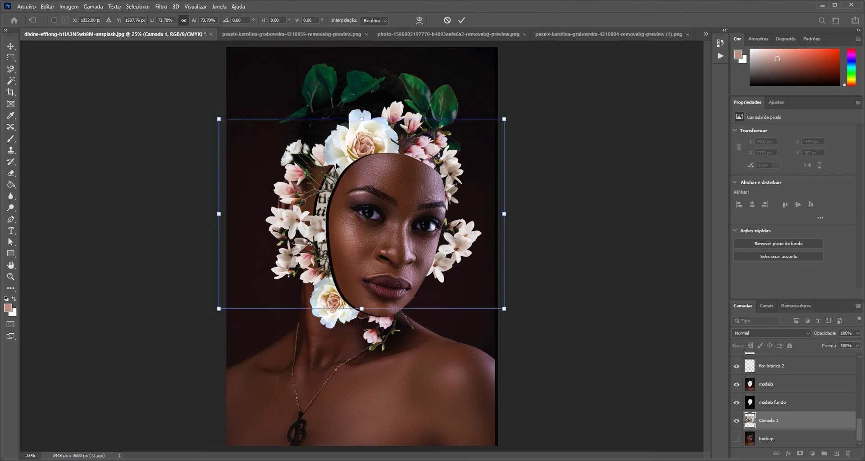
{"action": "key", "text": "Return"}
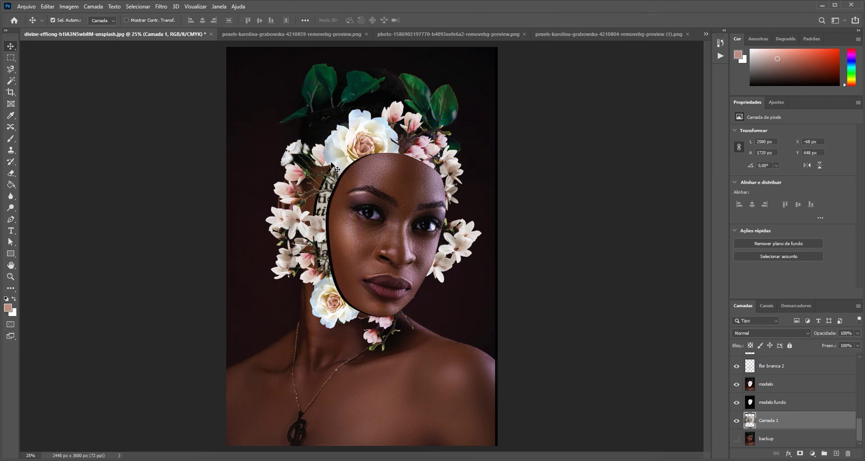
Link the modelo and modelo fundo layers
{"action": "left_click", "coordinate": [798, 386]}
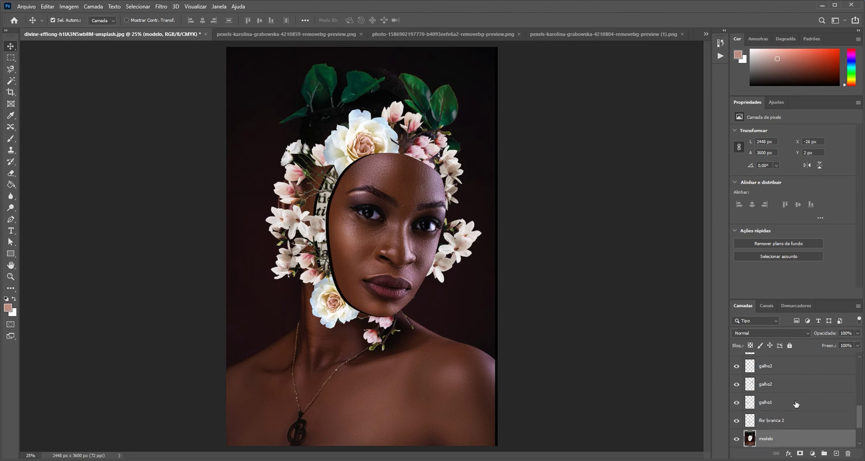
{"action": "left_click", "coordinate": [796, 403], "text": "ctrl"}
{"action": "right_click", "coordinate": [796, 404]}
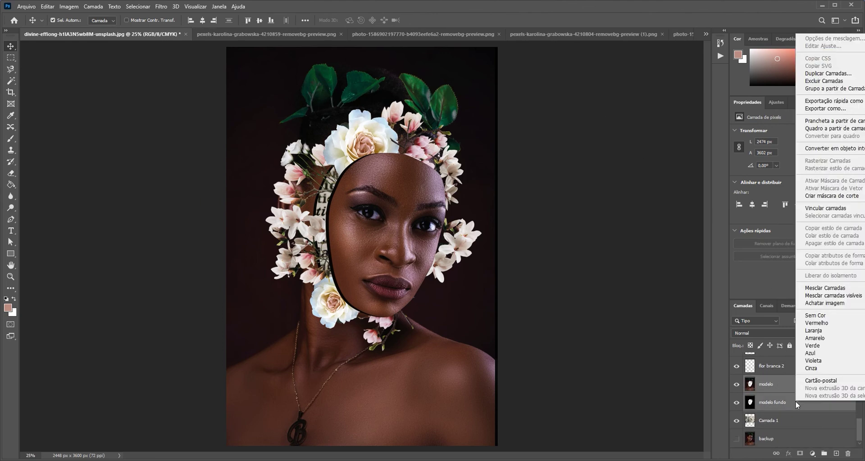
{"action": "left_click", "coordinate": [818, 208]}
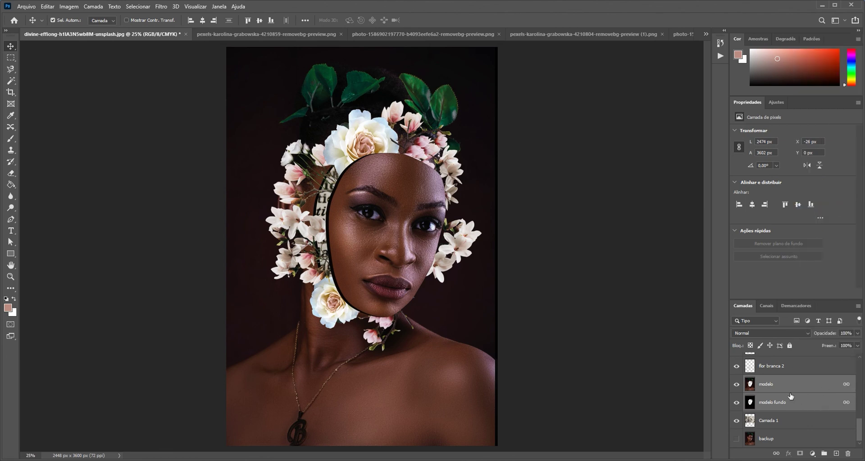
Link the rosto recortado and rosto recortado fundo layers and move the face up and to the right, off the hole
{"action": "scroll", "coordinate": [791, 397], "scroll_direction": "up", "scroll_amount": 10}
{"action": "left_click", "coordinate": [797, 366]}
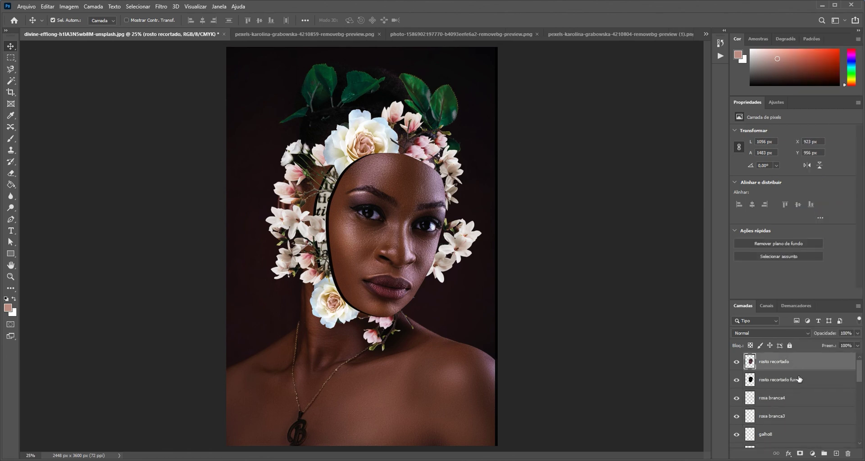
{"action": "left_click", "coordinate": [799, 379], "text": "ctrl"}
{"action": "right_click", "coordinate": [796, 380]}
{"action": "left_click", "coordinate": [849, 188]}
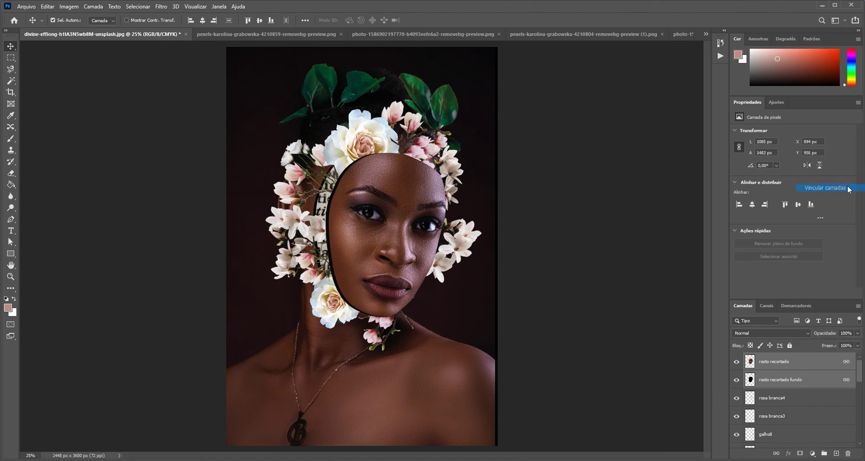
{"action": "left_click_drag", "start_coordinate": [363, 210], "coordinate": [482, 172]}
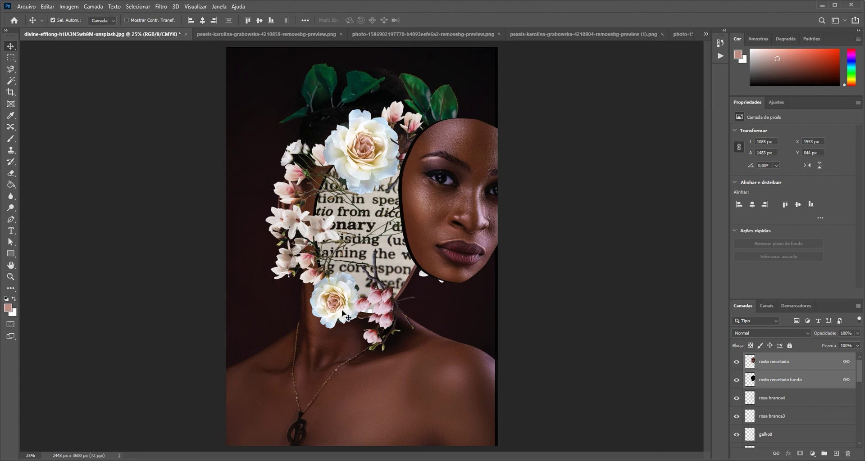
Rename the dictionary page layer as jornal and shift it about 64 px left and 189 px down behind the hole
{"action": "scroll", "coordinate": [771, 385], "scroll_direction": "down", "scroll_amount": 8}
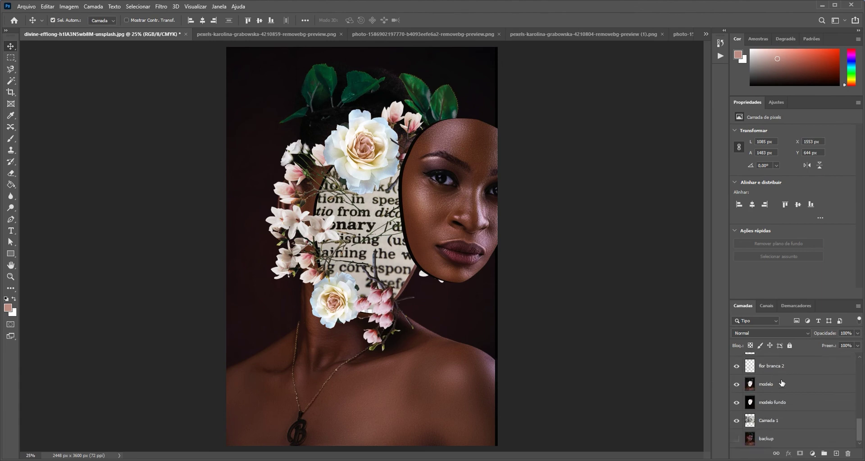
{"action": "double_click", "coordinate": [768, 420]}
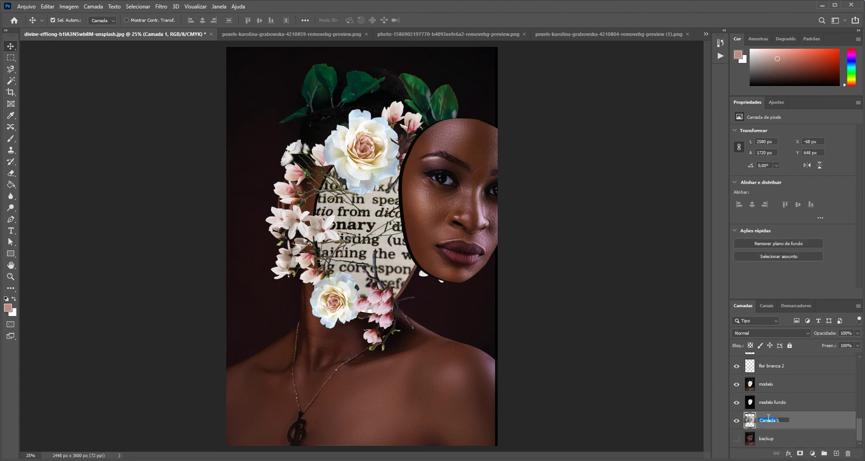
{"action": "key", "text": "BackSpace"}
{"action": "key", "text": "Return"}
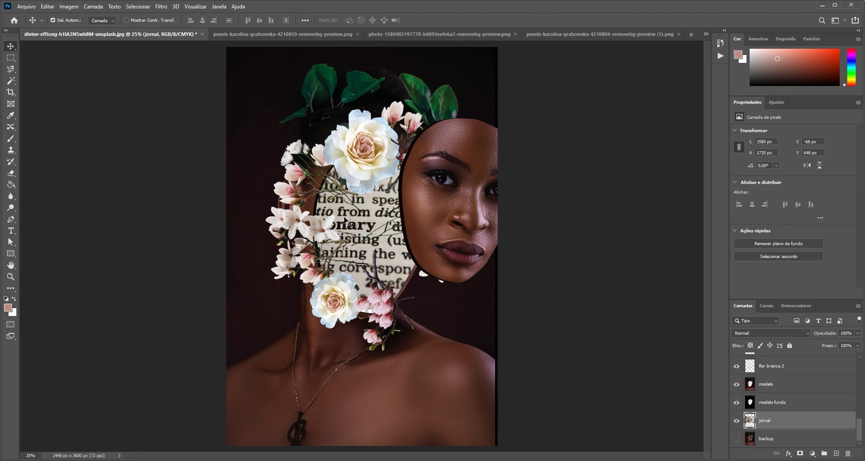
{"action": "left_click_drag", "start_coordinate": [351, 222], "coordinate": [339, 242]}
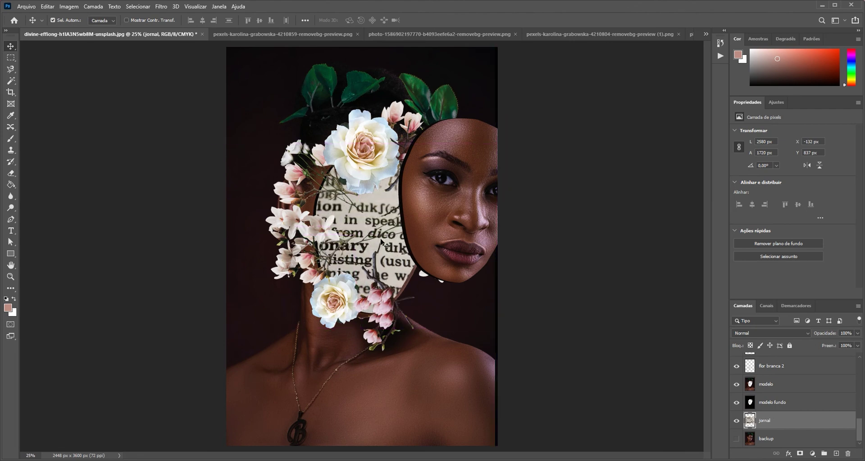
Move the linked face layers back over the hole to about X 894 px, Y 886 px
{"action": "scroll", "coordinate": [766, 399], "scroll_direction": "up", "scroll_amount": 5}
{"action": "left_click", "coordinate": [789, 363]}
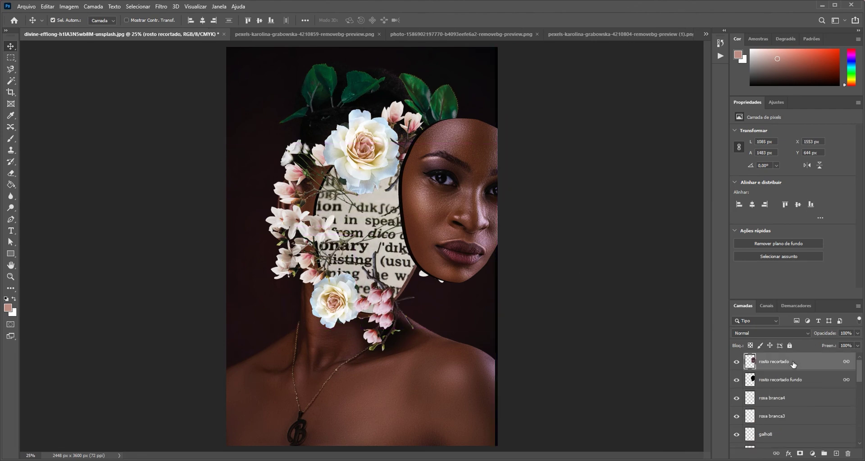
{"action": "left_click_drag", "start_coordinate": [479, 218], "coordinate": [384, 227]}
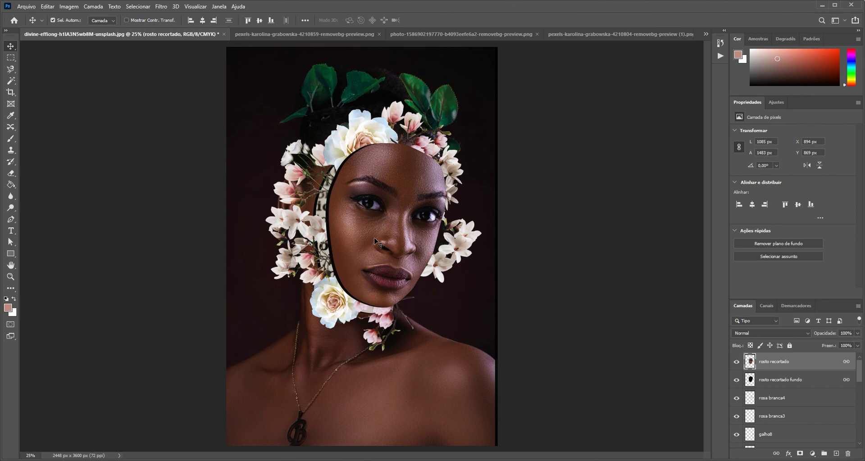
{"action": "left_click_drag", "start_coordinate": [377, 243], "coordinate": [374, 246]}
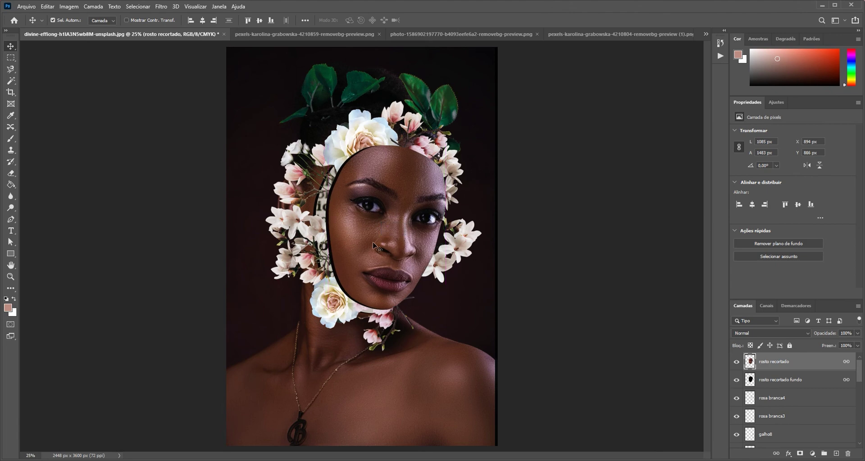
Merge all visible layers into one, keeping the hidden backup layer separate
{"action": "scroll", "coordinate": [796, 388], "scroll_direction": "down", "scroll_amount": 10}
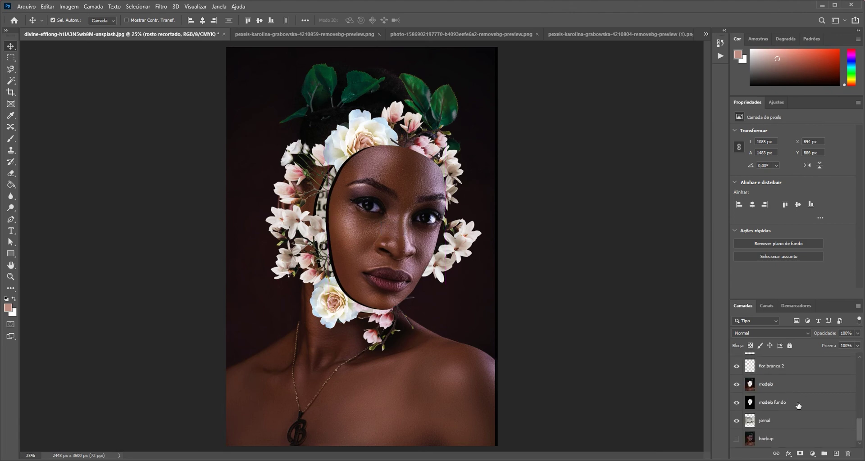
{"action": "left_click", "coordinate": [786, 420], "text": "shift"}
{"action": "right_click", "coordinate": [786, 417]}
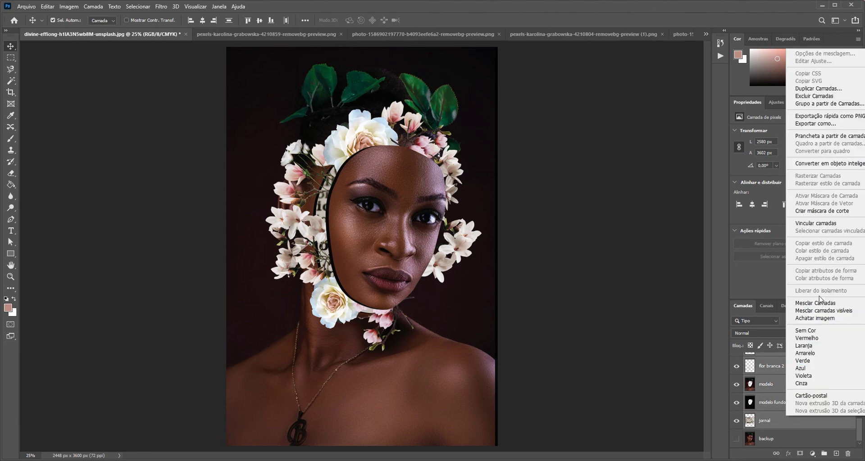
{"action": "left_click", "coordinate": [819, 310]}
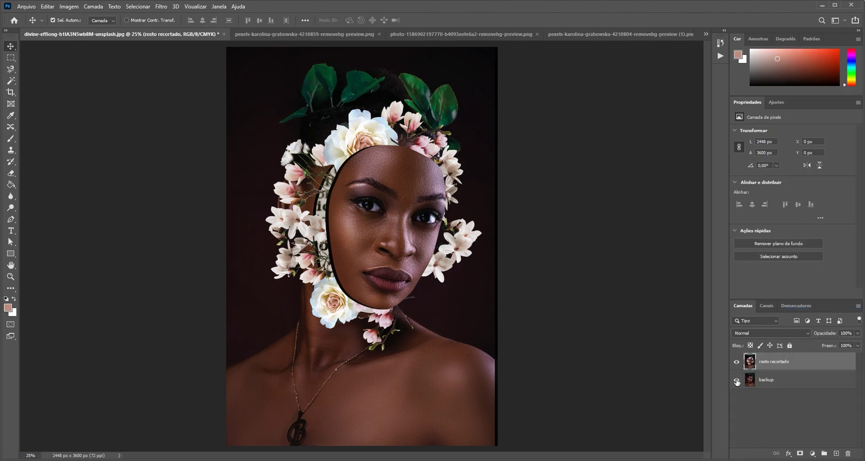
Show the backup layer and toggle the merged layer's visibility to compare the original portrait with the composition
{"action": "left_click", "coordinate": [737, 362]}
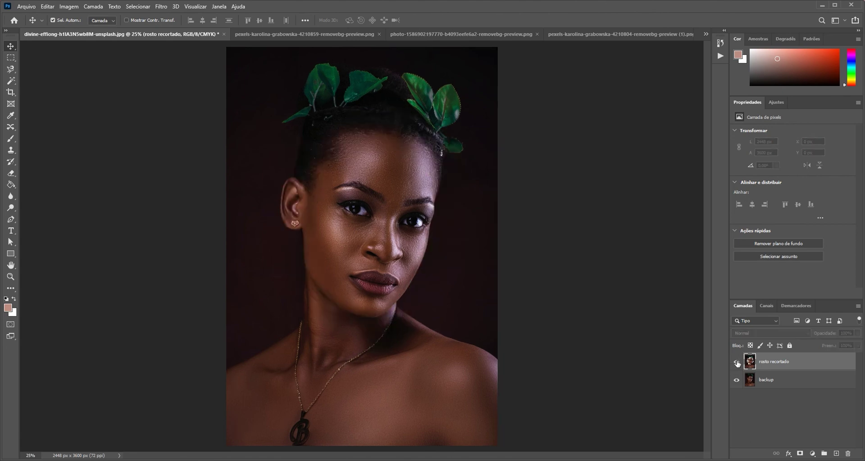
{"action": "left_click", "coordinate": [737, 362]}
{"action": "left_click", "coordinate": [737, 362]}
{"action": "left_click", "coordinate": [737, 362]}
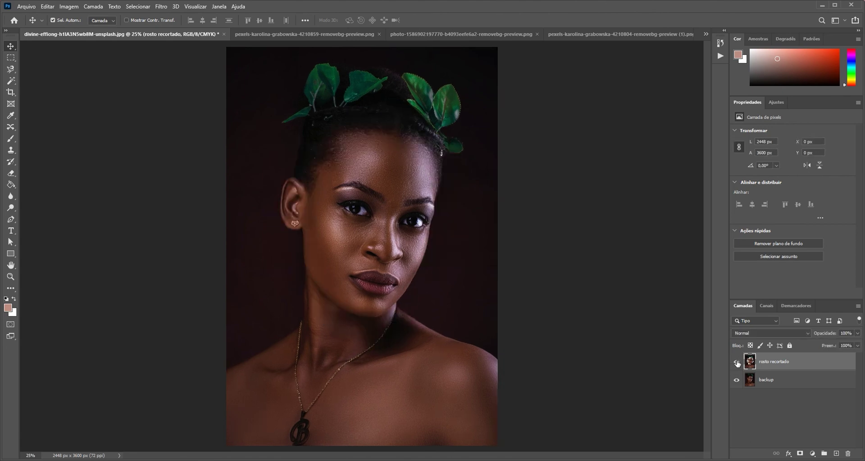
{"action": "left_click", "coordinate": [28, 7]}
{"action": "mouse_move", "coordinate": [47, 7]}
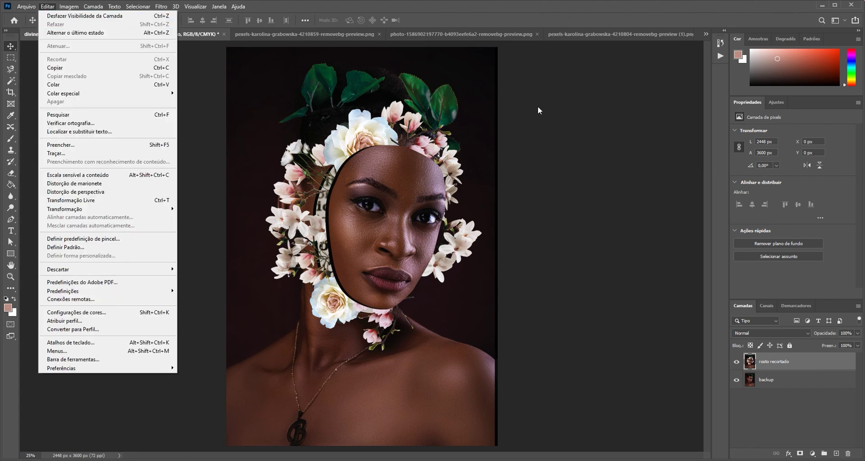
{"action": "left_click", "coordinate": [572, 123]}
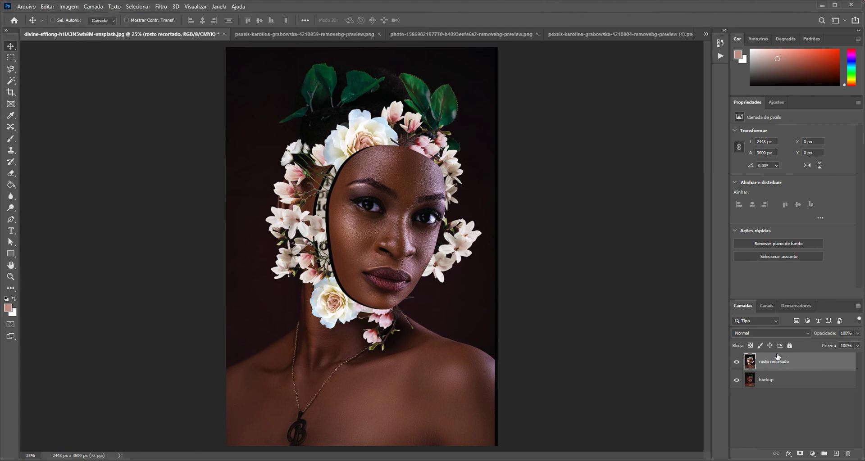